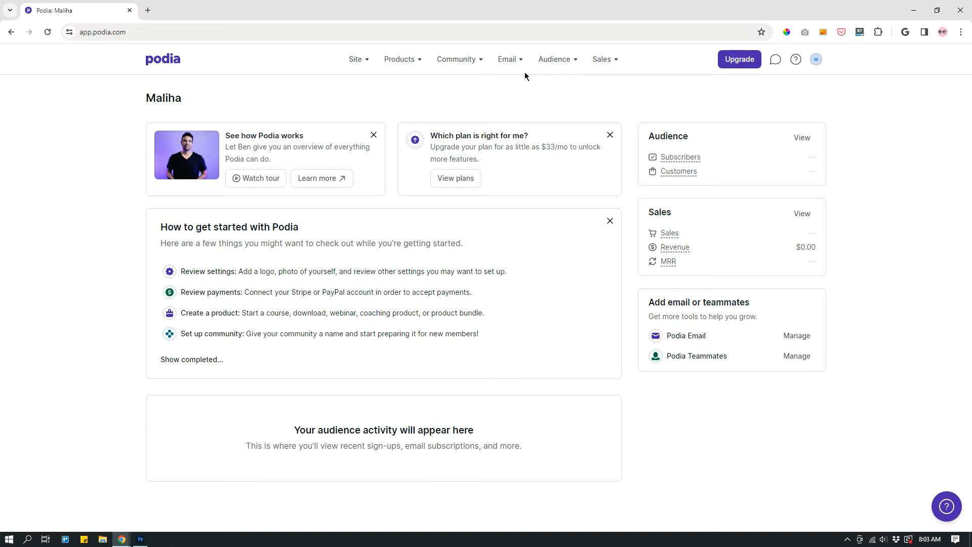
Open the email section's broadcasts page to view the broadcast and campaign options
{"action": "left_click", "coordinate": [520, 66]}
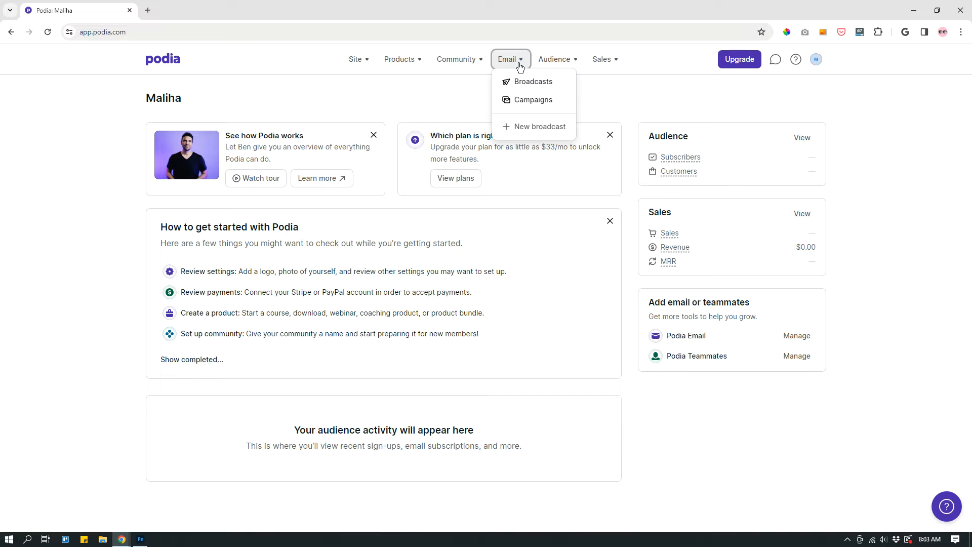
{"action": "left_click", "coordinate": [509, 63]}
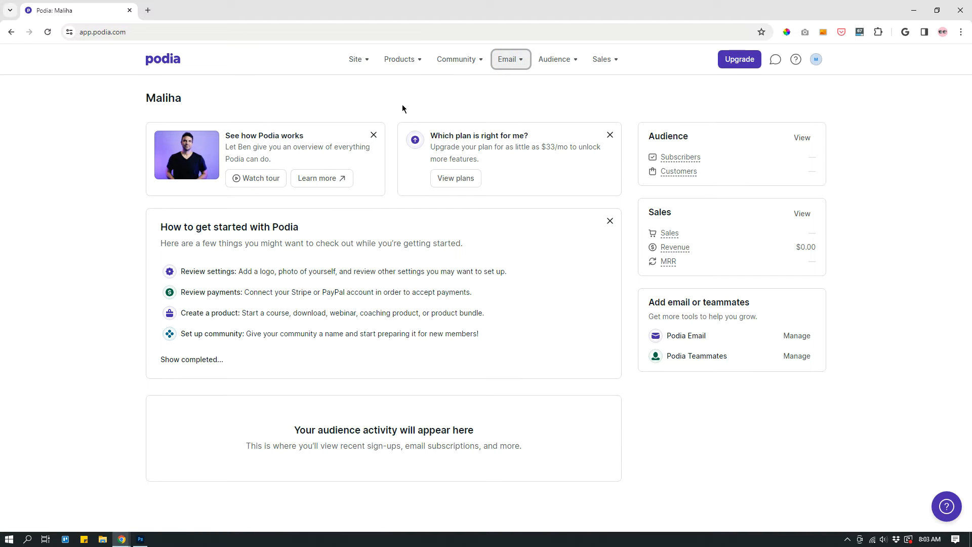
{"action": "left_click", "coordinate": [569, 106]}
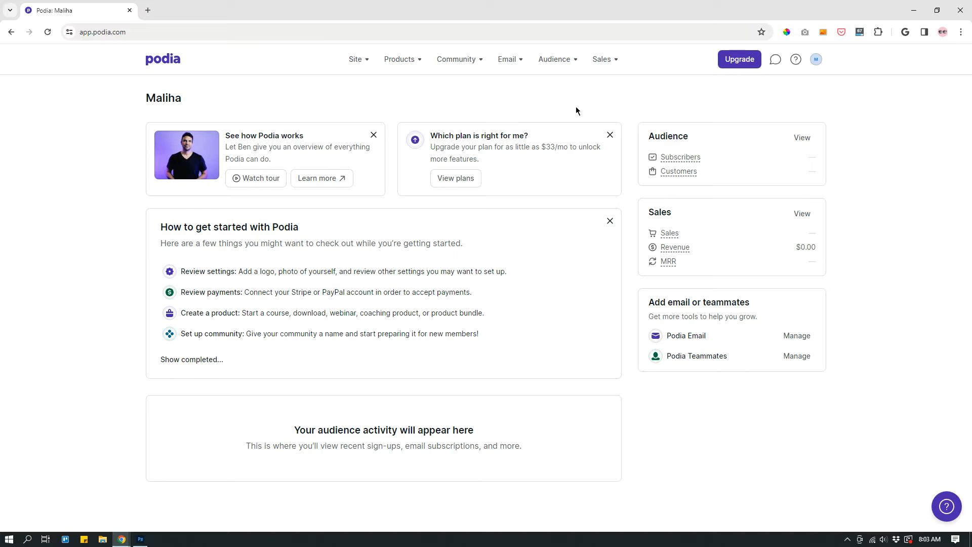
{"action": "left_click", "coordinate": [520, 64]}
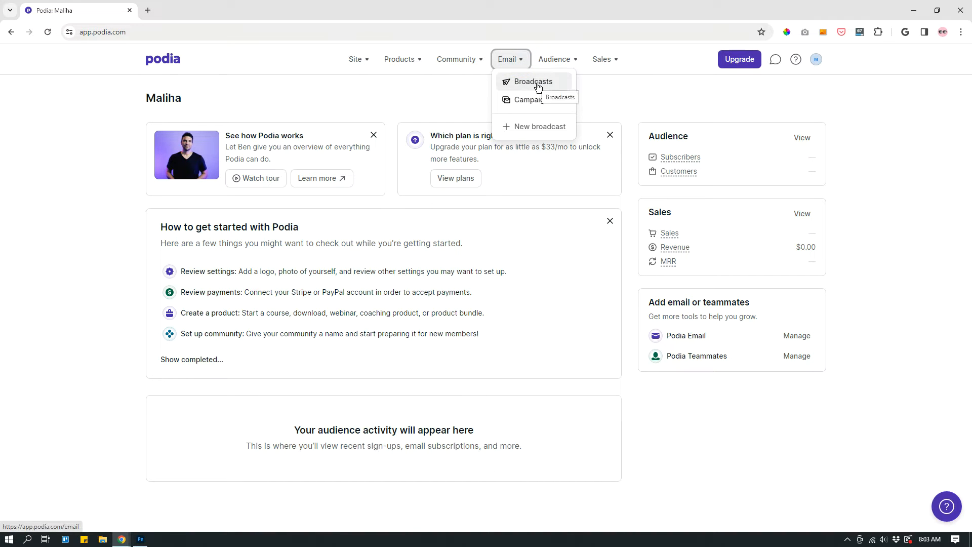
{"action": "left_click", "coordinate": [538, 82]}
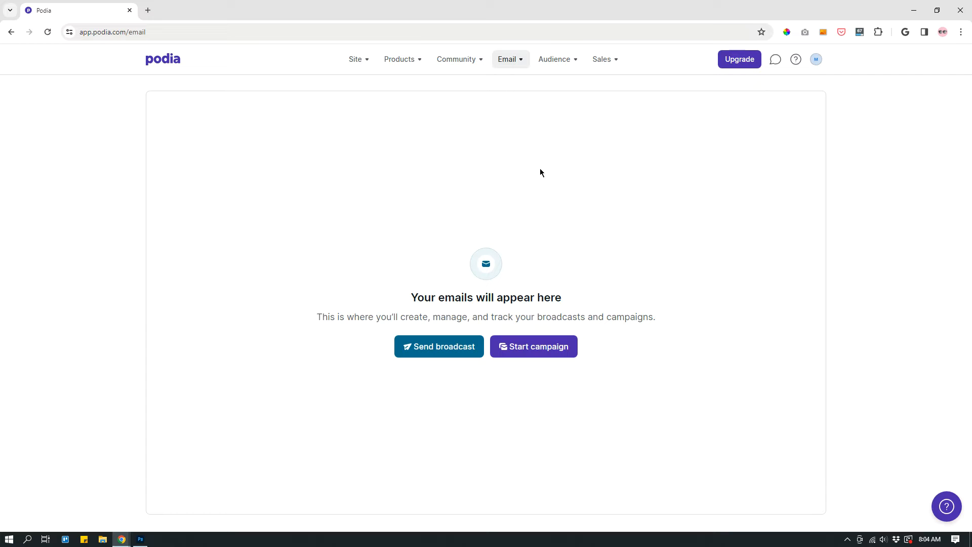
Open the site for editing and bring up the settings of the homepage's email form section
{"action": "left_click", "coordinate": [357, 62]}
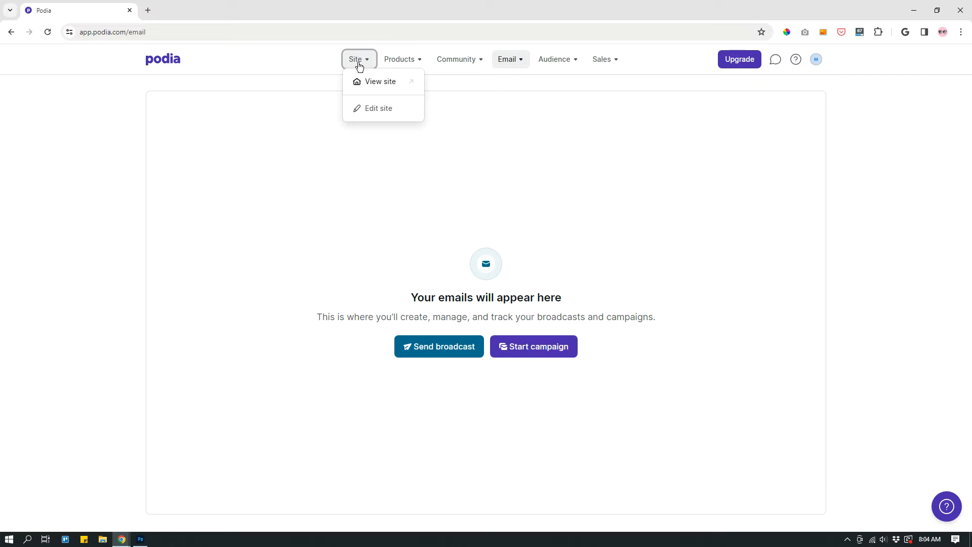
{"action": "left_click", "coordinate": [378, 114]}
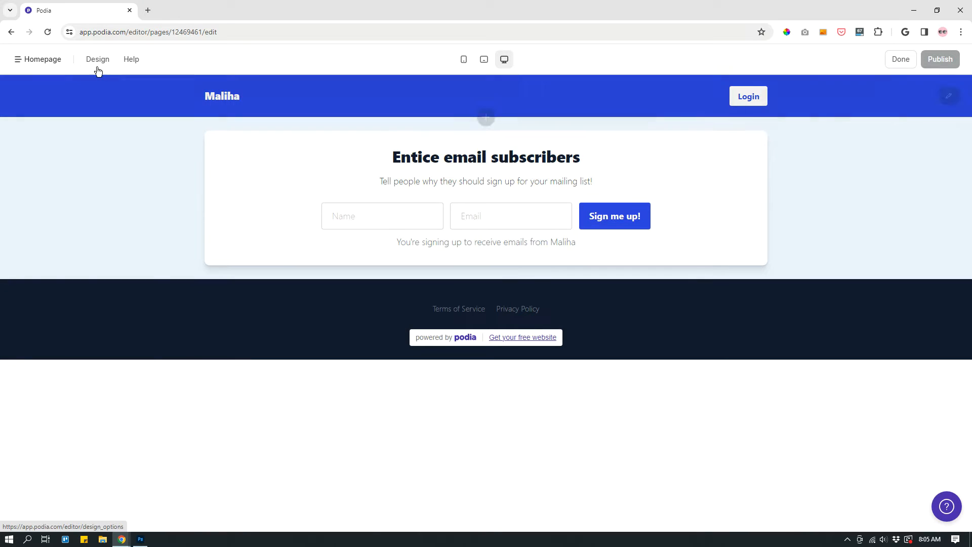
{"action": "left_click", "coordinate": [98, 59]}
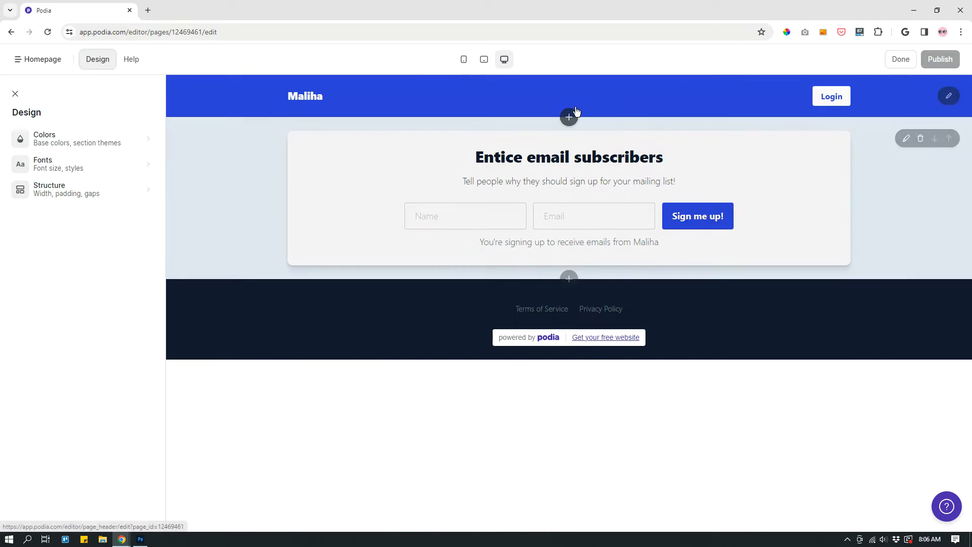
{"action": "left_click", "coordinate": [428, 176]}
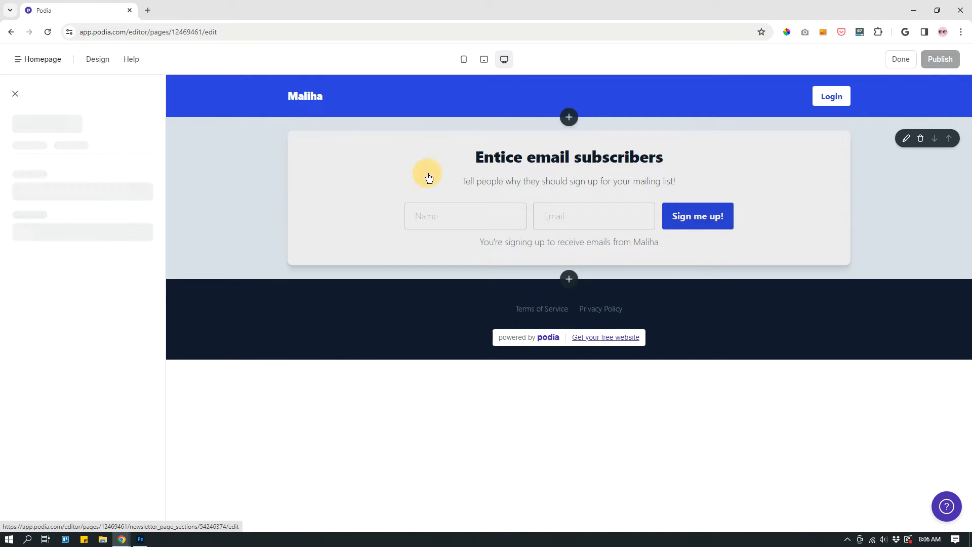
{"action": "left_click", "coordinate": [391, 180]}
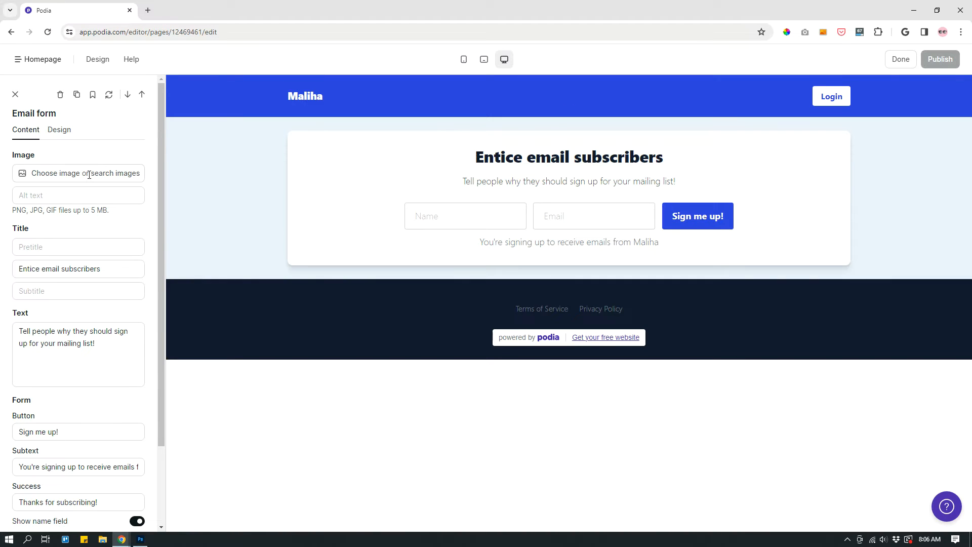
Review the email form's content settings, from the image and title fields down to the available subscriber tags
{"action": "scroll", "coordinate": [78, 187], "scroll_direction": "down", "scroll_amount": 2}
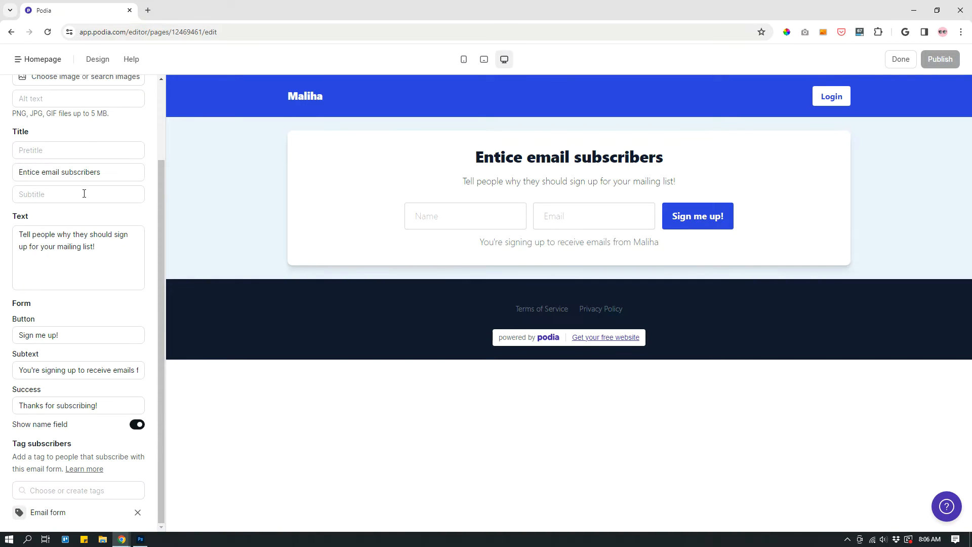
{"action": "scroll", "coordinate": [99, 214], "scroll_direction": "up", "scroll_amount": 2}
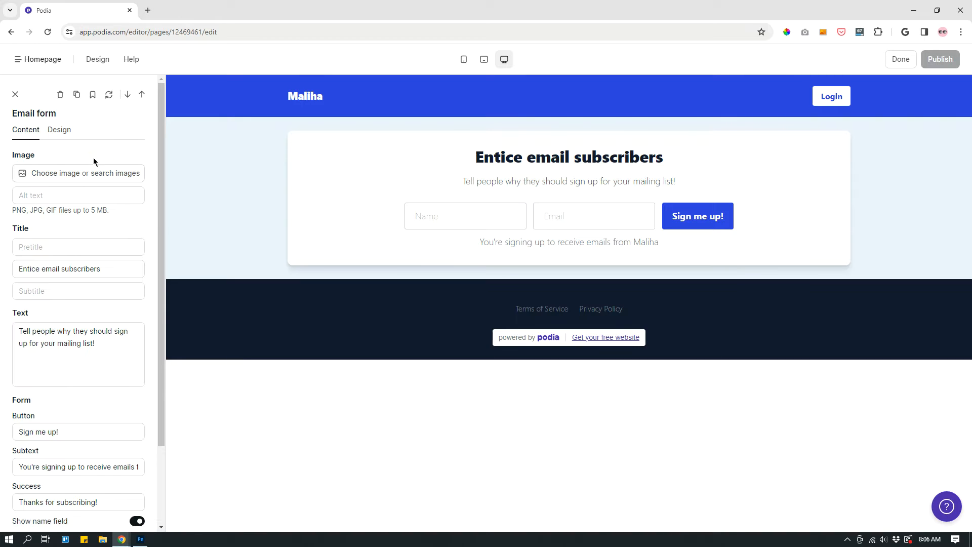
{"action": "scroll", "coordinate": [81, 182], "scroll_direction": "down", "scroll_amount": 2}
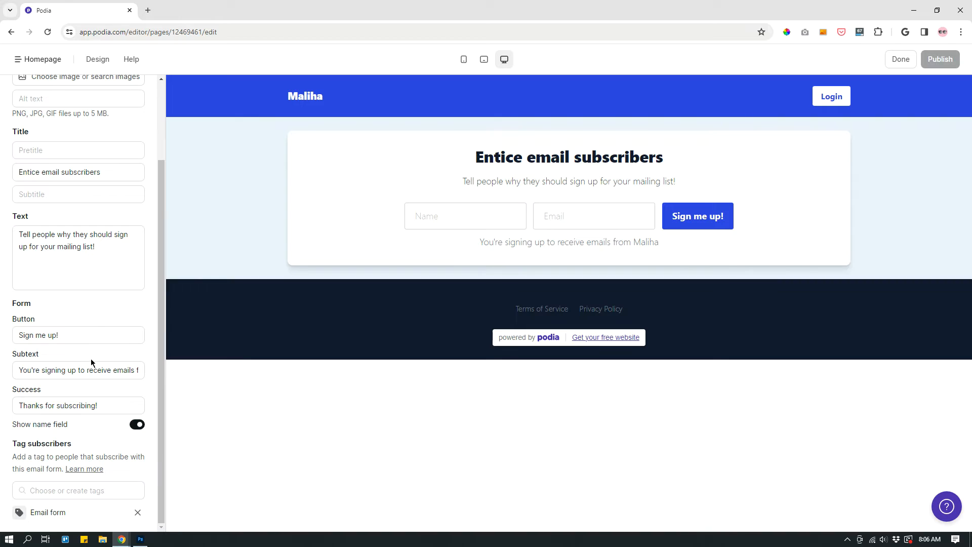
{"action": "left_click", "coordinate": [61, 491]}
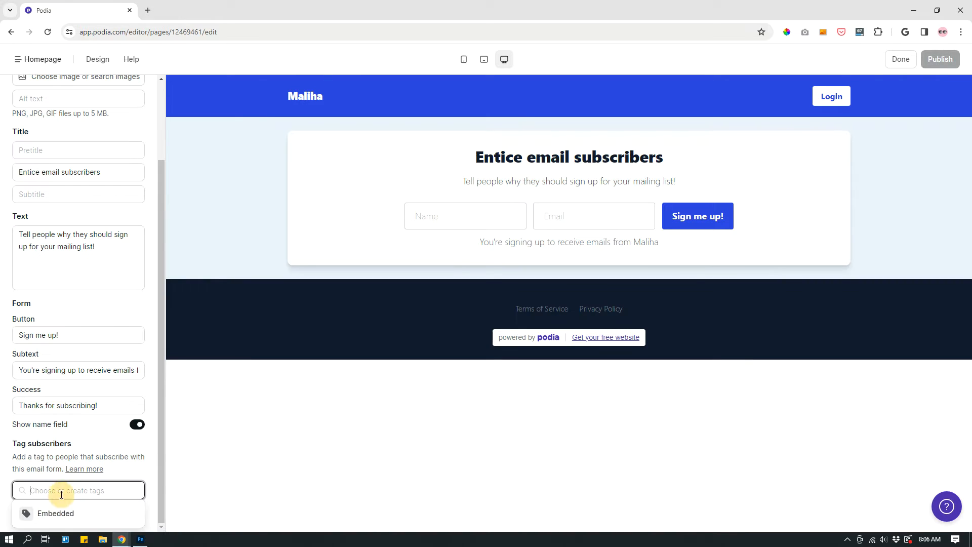
{"action": "left_click", "coordinate": [40, 446]}
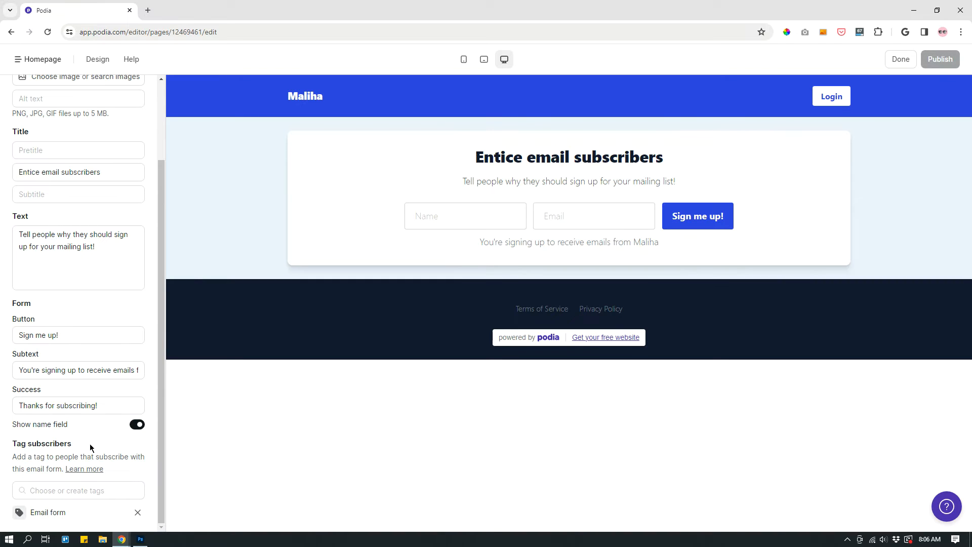
Try to add a subscriber tag named Test1 to the email form
{"action": "left_click", "coordinate": [92, 489]}
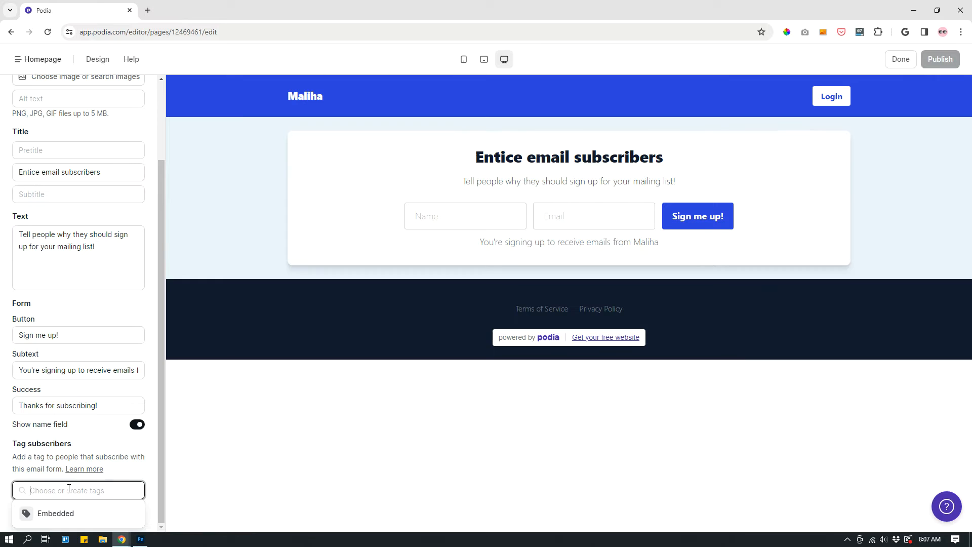
{"action": "type", "text": "Test1"}
{"action": "left_click", "coordinate": [123, 468]}
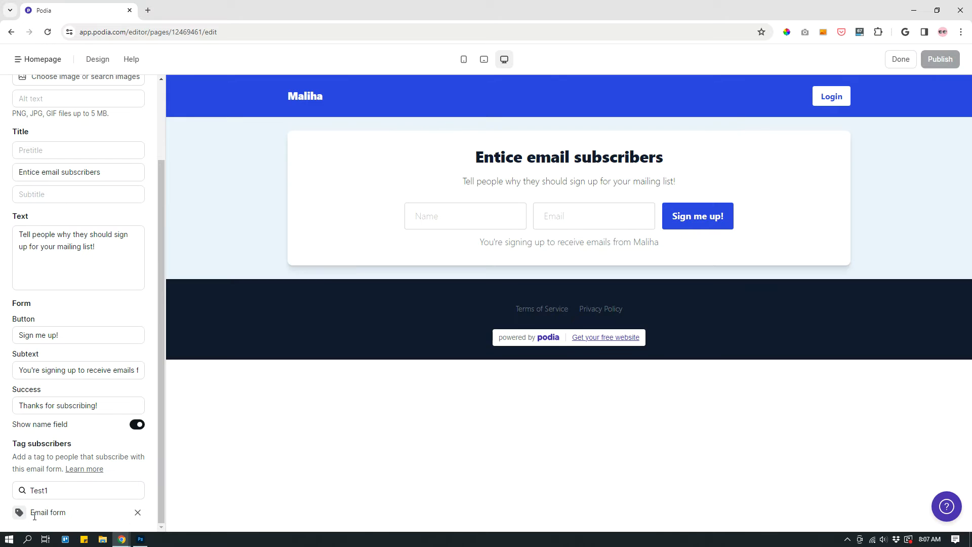
Remove the "Email form" tag from the form's subscriber tags and check the list of available tags
{"action": "left_click", "coordinate": [137, 513]}
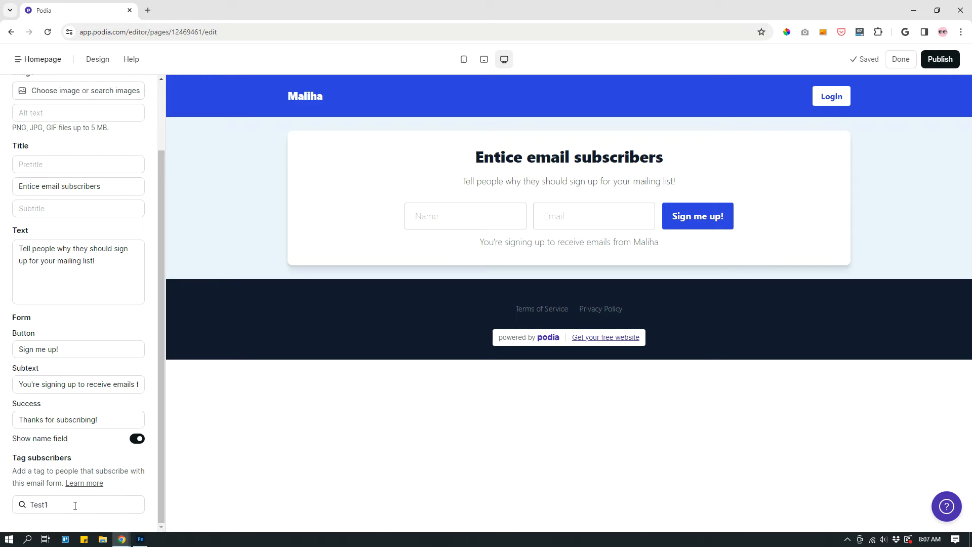
{"action": "left_click", "coordinate": [80, 504]}
{"action": "left_click", "coordinate": [130, 524]}
{"action": "left_click", "coordinate": [105, 503]}
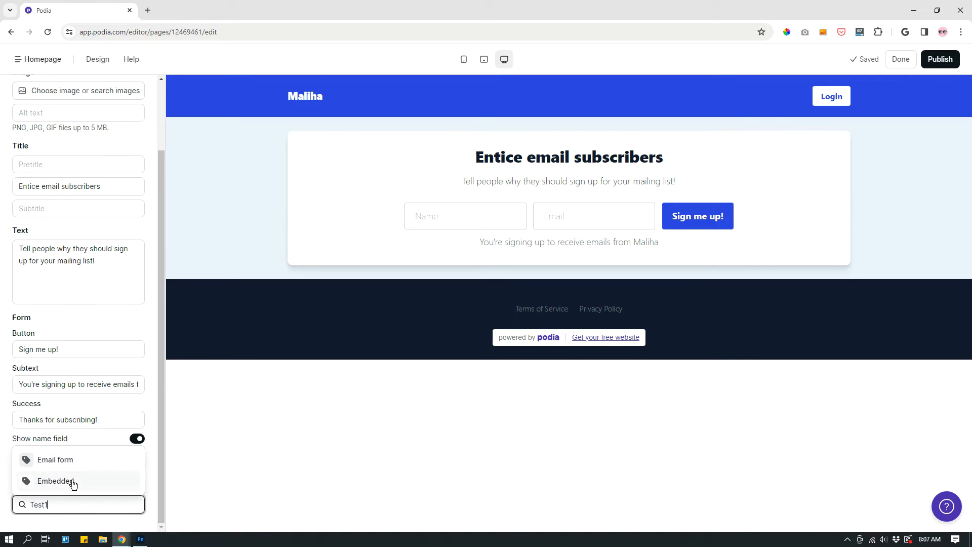
{"action": "left_click", "coordinate": [149, 498]}
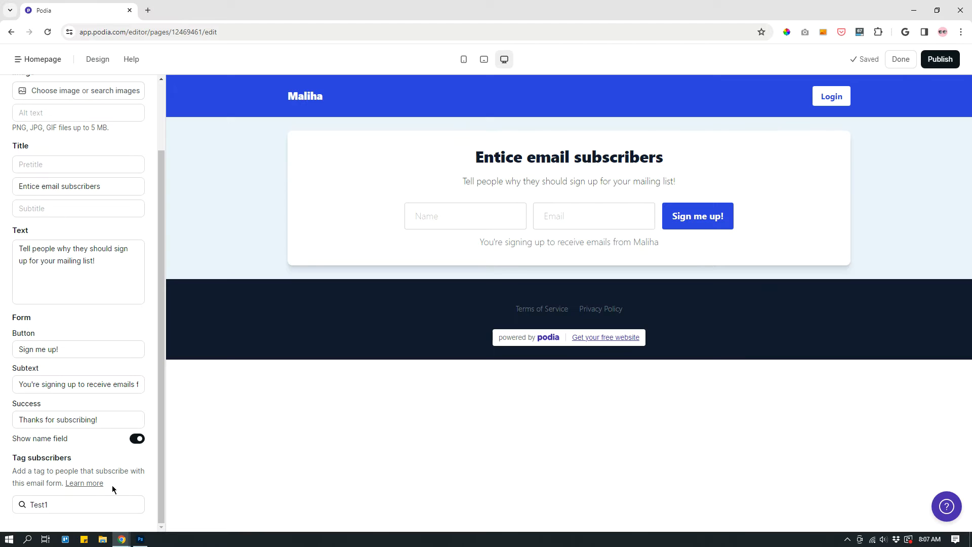
Publish the homepage changes and leave the site editor for the dashboard
{"action": "left_click", "coordinate": [939, 61]}
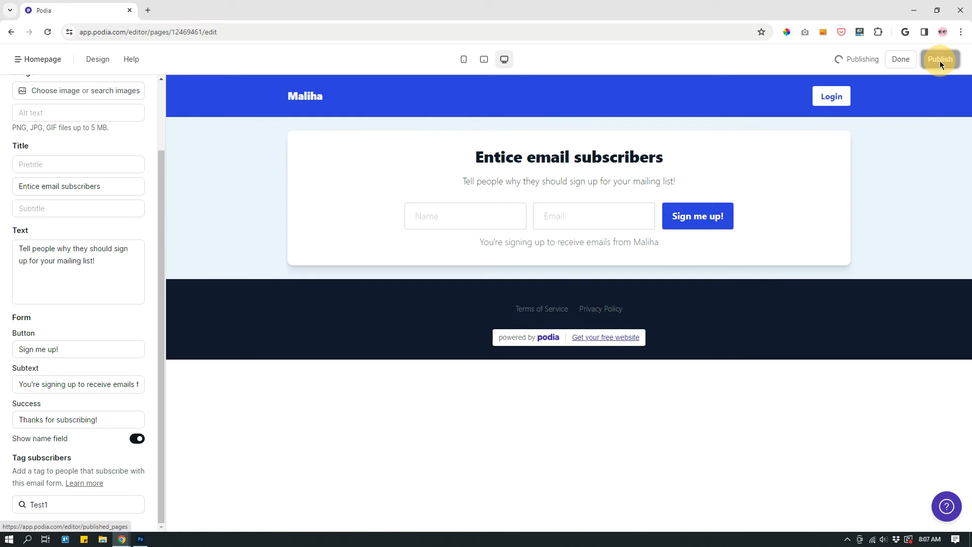
{"action": "mouse_move", "coordinate": [923, 165]}
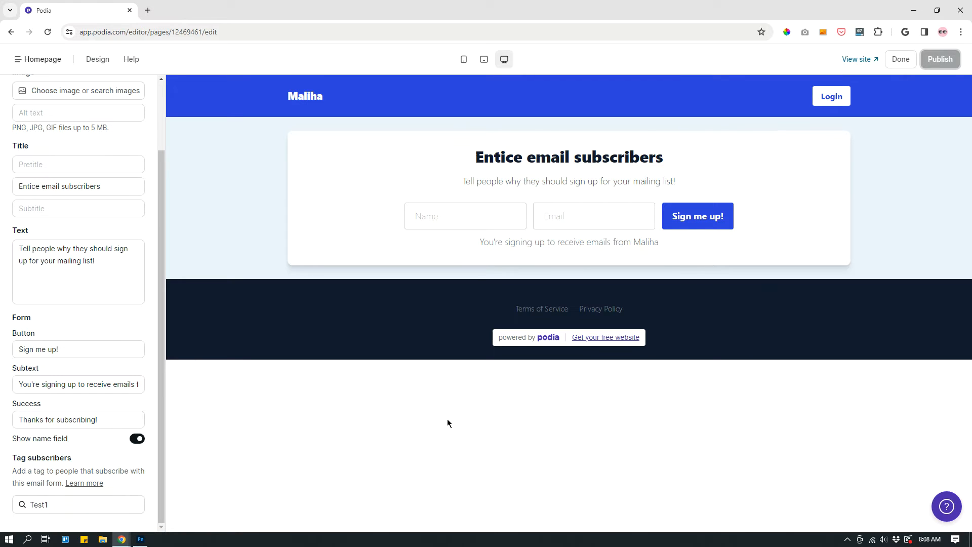
{"action": "left_click", "coordinate": [684, 408]}
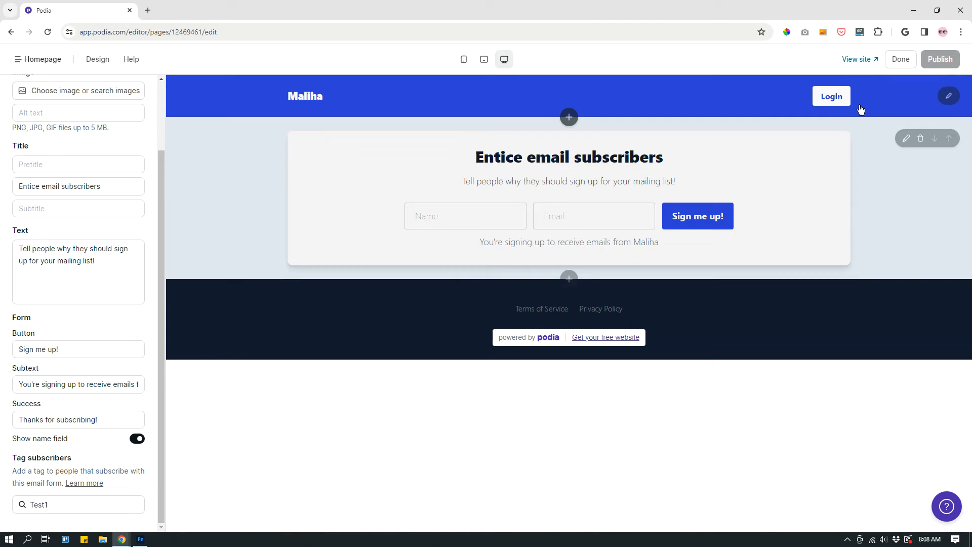
{"action": "left_click", "coordinate": [901, 58]}
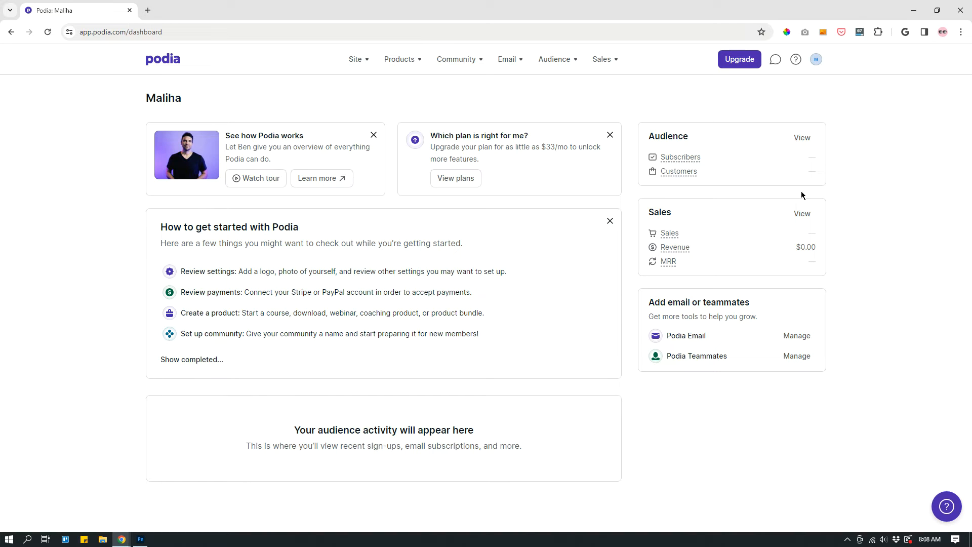
Create a new audience tag named "Test 1" on the Tags page
{"action": "left_click", "coordinate": [569, 61]}
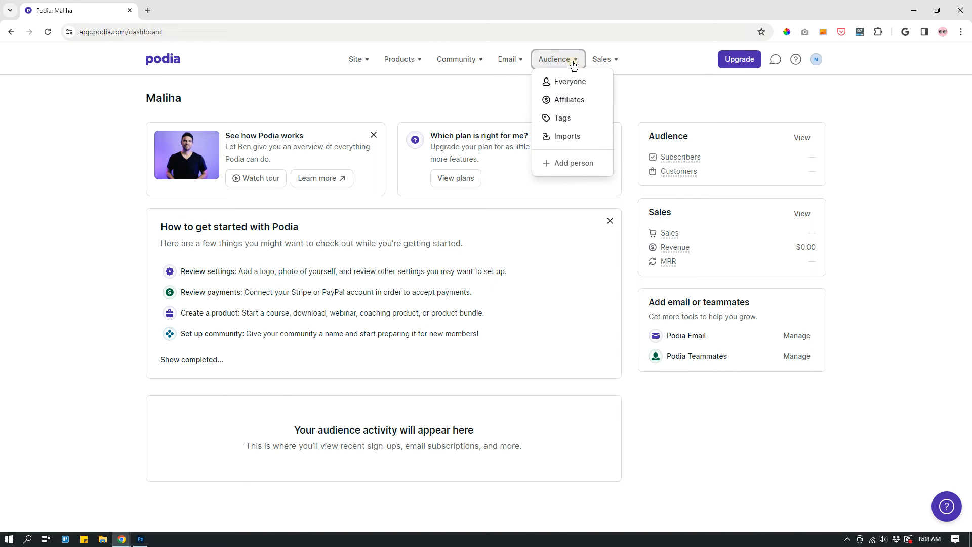
{"action": "left_click", "coordinate": [567, 63]}
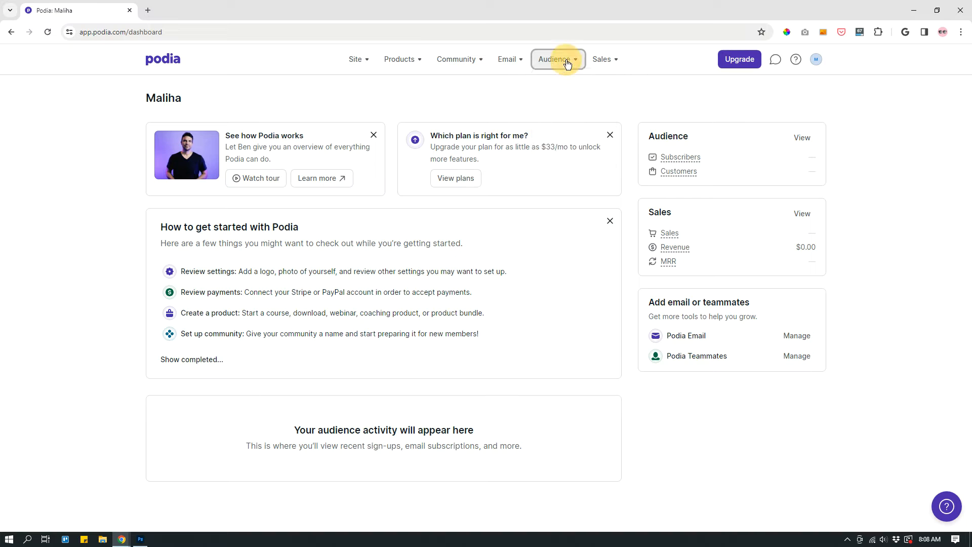
{"action": "left_click", "coordinate": [568, 63]}
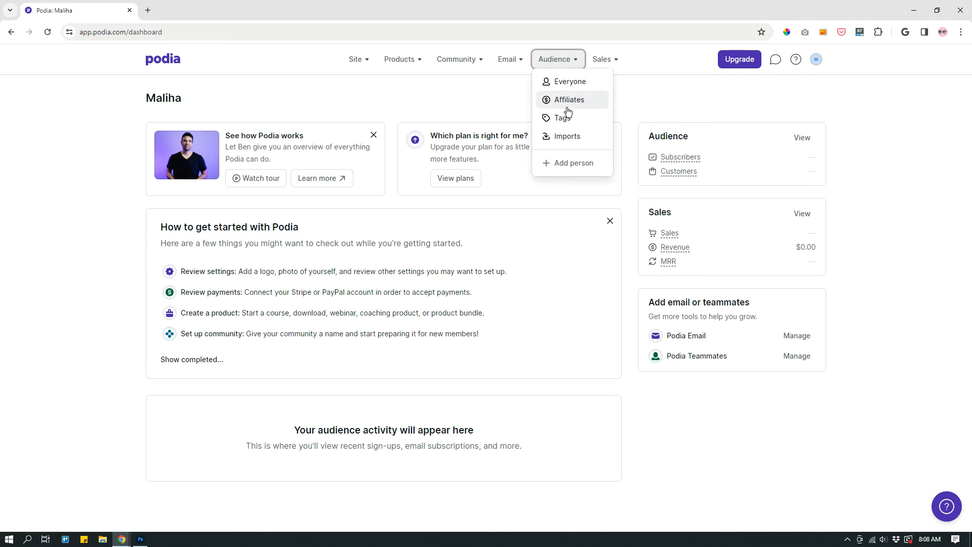
{"action": "left_click", "coordinate": [557, 121]}
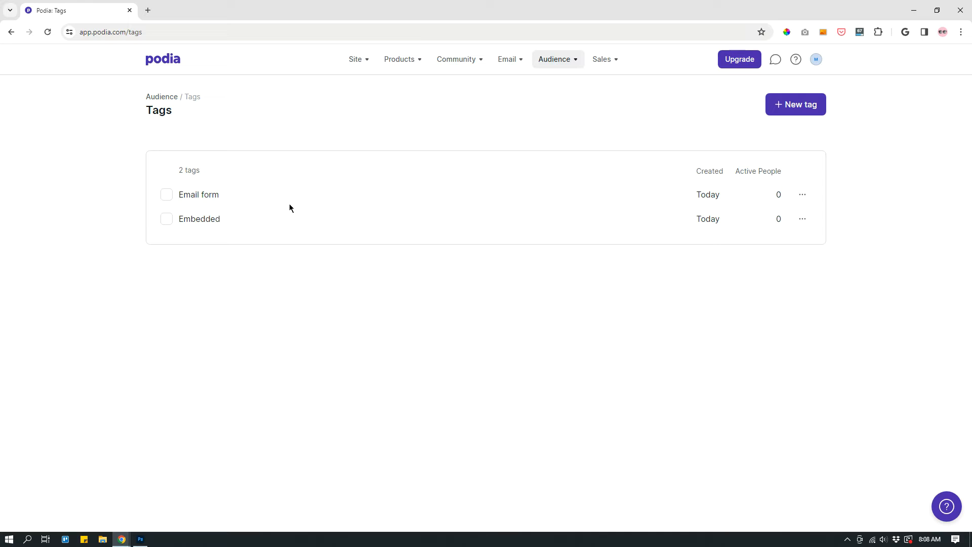
{"action": "left_click", "coordinate": [795, 110]}
{"action": "left_click", "coordinate": [399, 140]}
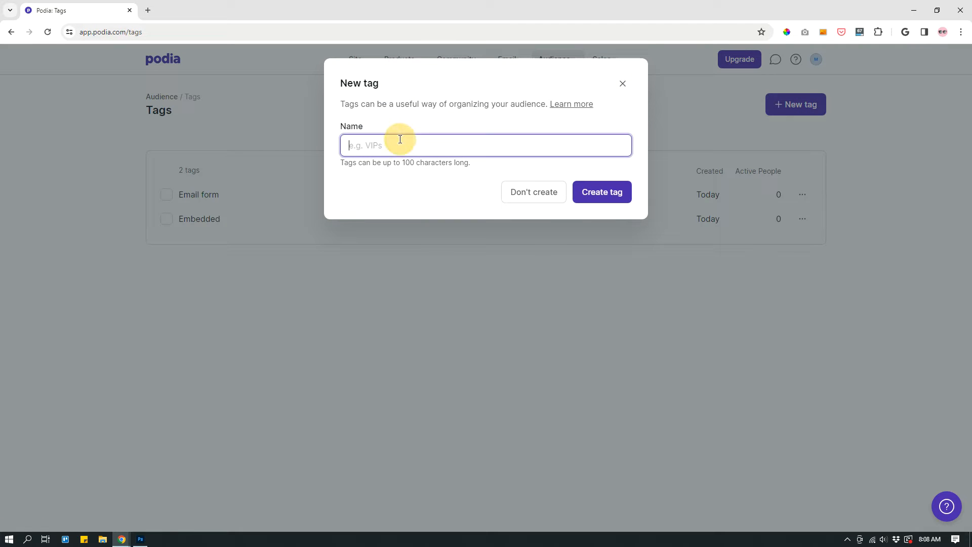
{"action": "type", "text": "Test 1"}
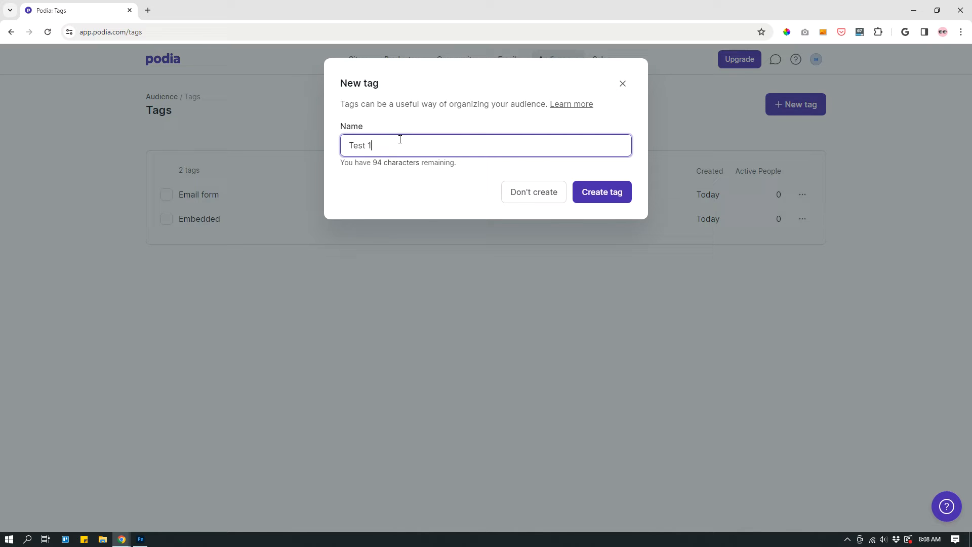
{"action": "left_click", "coordinate": [597, 198]}
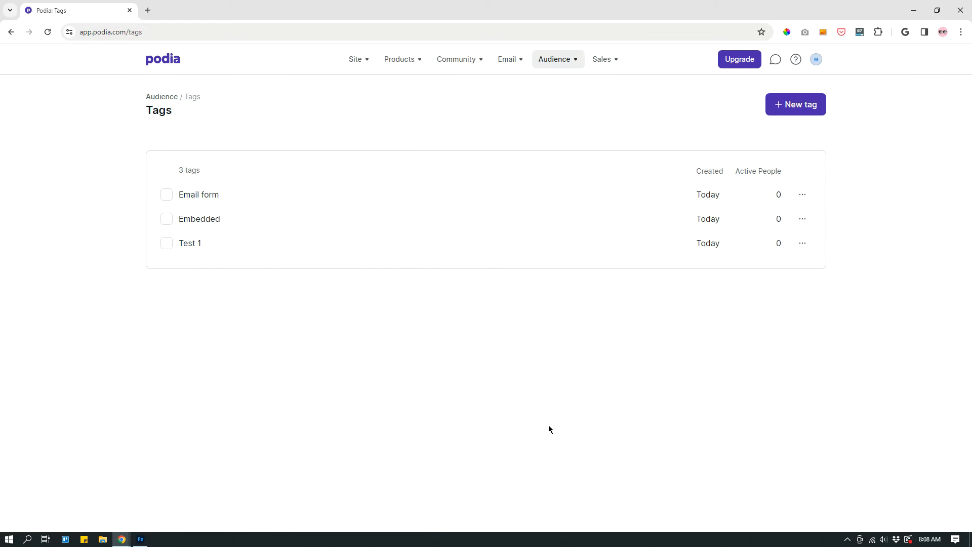
Add the Test 1 tag to the homepage email form's subscriber tags, then publish the page and leave the site editor
{"action": "left_click", "coordinate": [359, 60]}
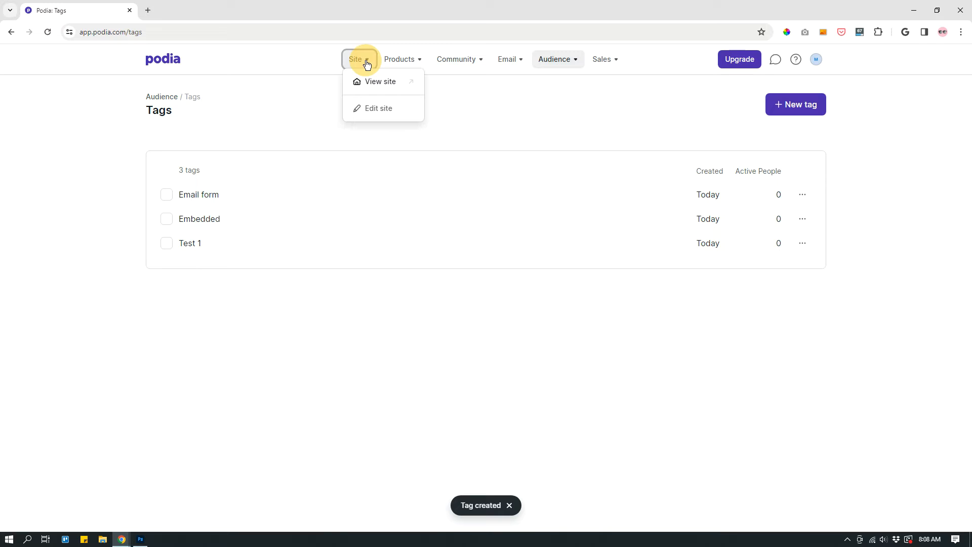
{"action": "left_click", "coordinate": [375, 106]}
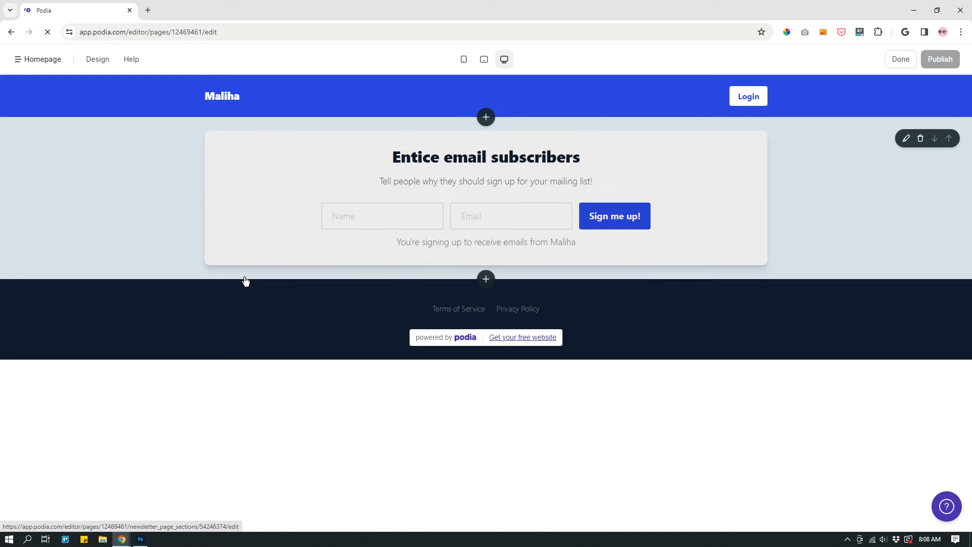
{"action": "left_click", "coordinate": [323, 171]}
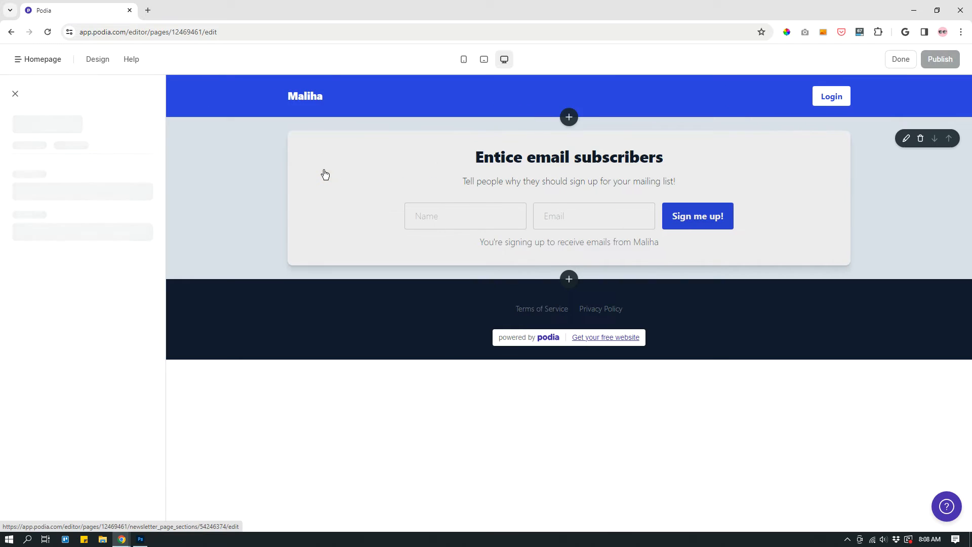
{"action": "scroll", "coordinate": [101, 368], "scroll_direction": "down", "scroll_amount": 2}
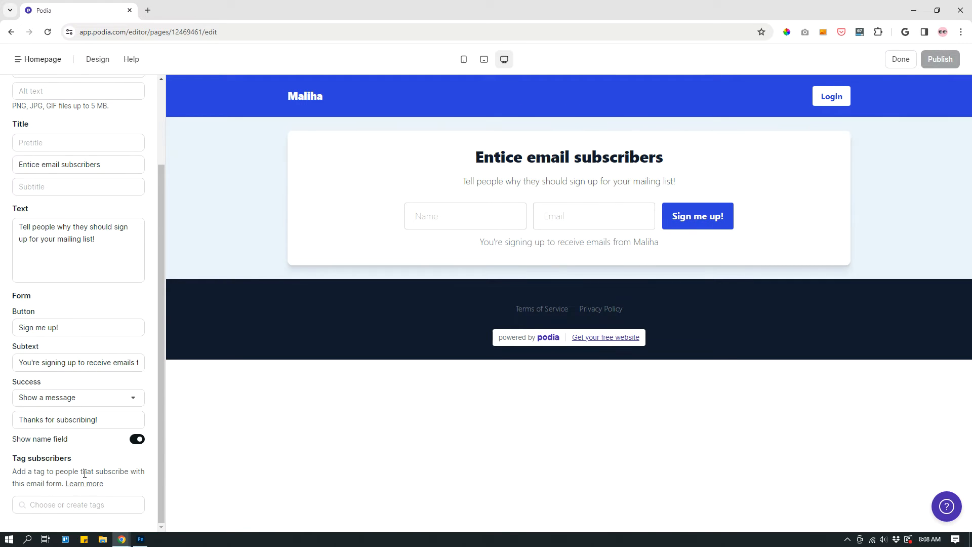
{"action": "left_click", "coordinate": [69, 505]}
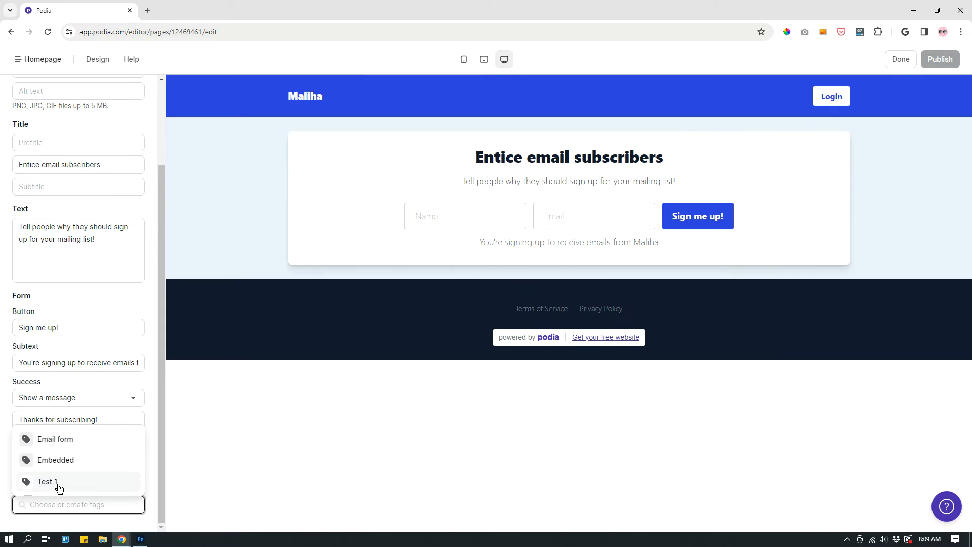
{"action": "left_click", "coordinate": [59, 488]}
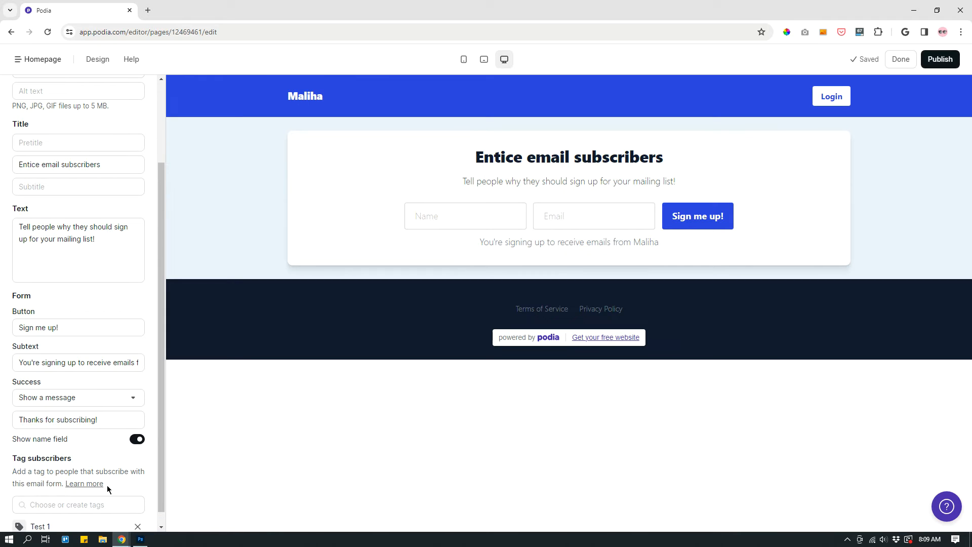
{"action": "left_click", "coordinate": [934, 63]}
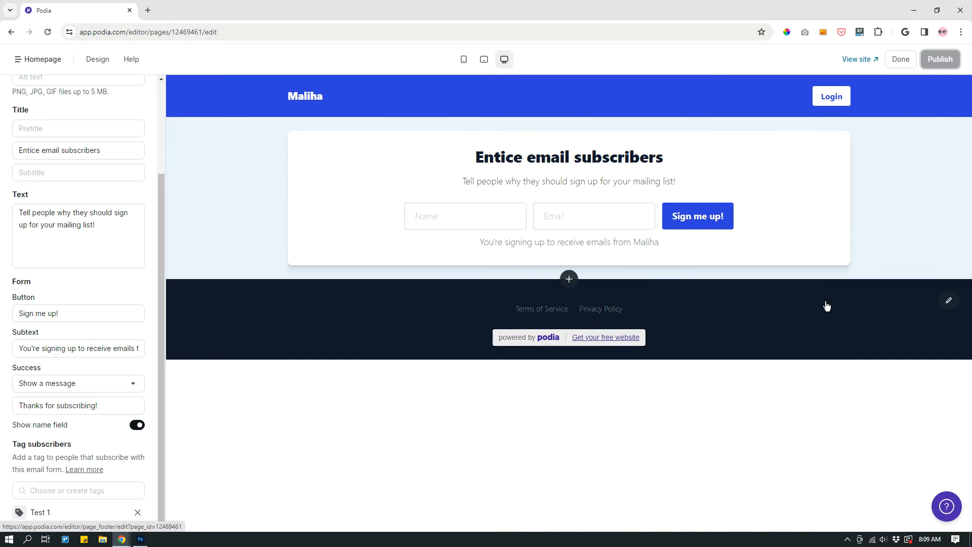
{"action": "left_click", "coordinate": [900, 61]}
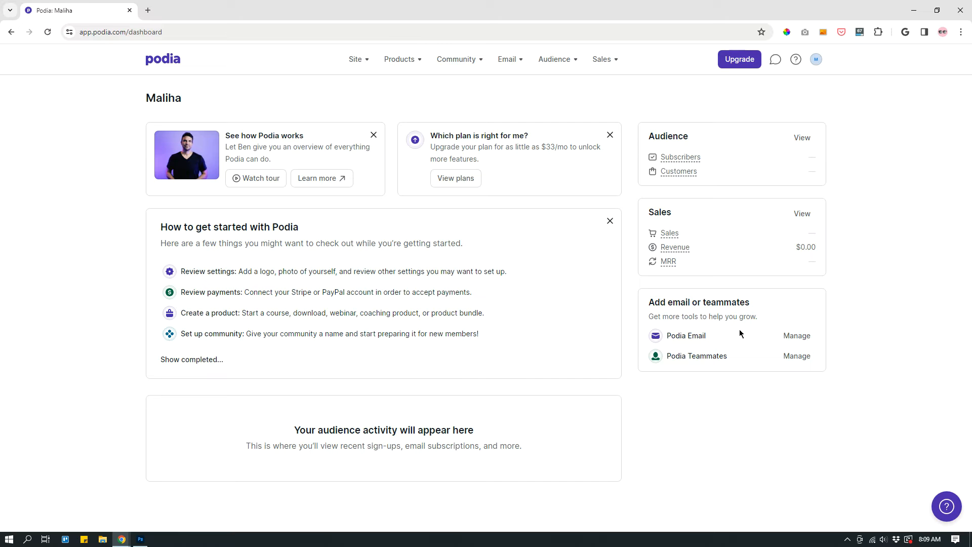
Start a new email campaign and name it "Test1 Campaign"
{"action": "left_click", "coordinate": [518, 63]}
{"action": "left_click", "coordinate": [542, 100]}
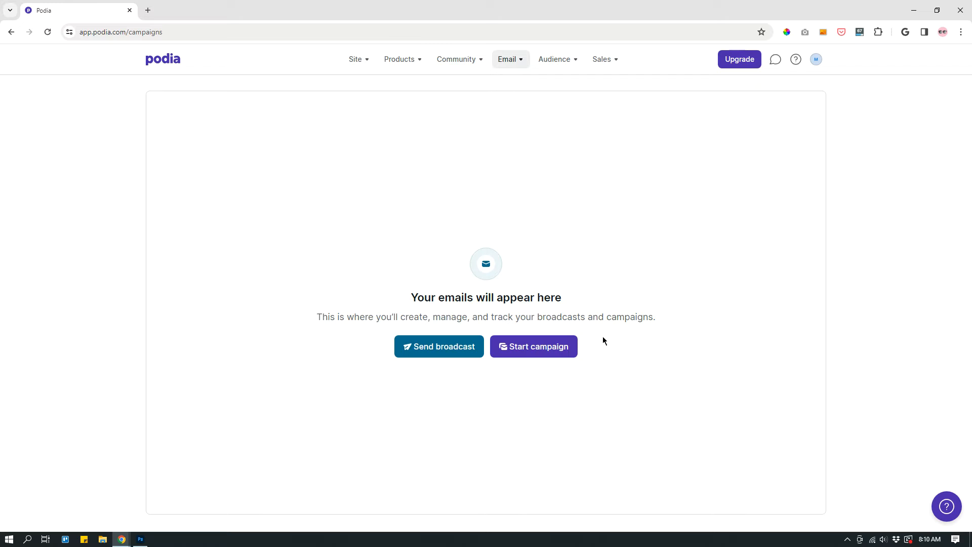
{"action": "left_click", "coordinate": [535, 354]}
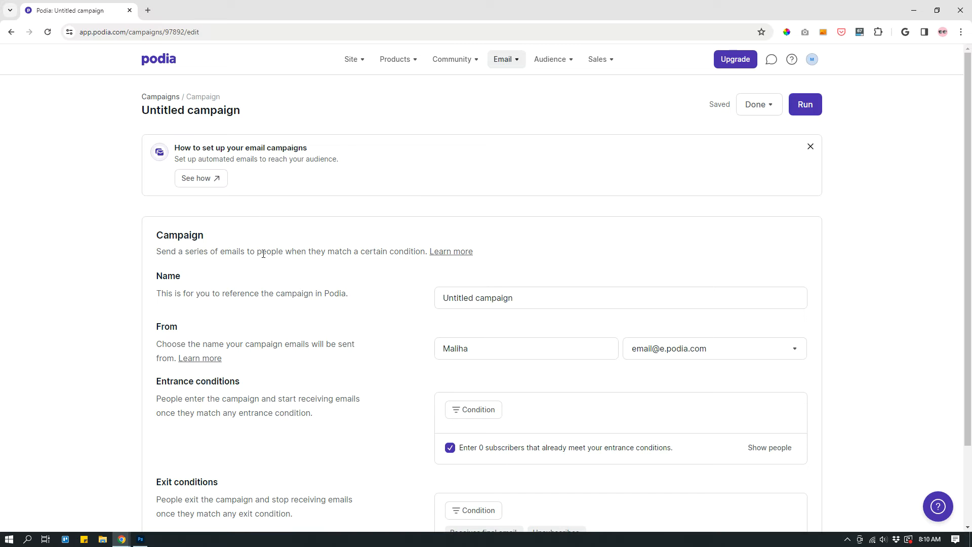
{"action": "scroll", "coordinate": [461, 241], "scroll_direction": "down", "scroll_amount": 2}
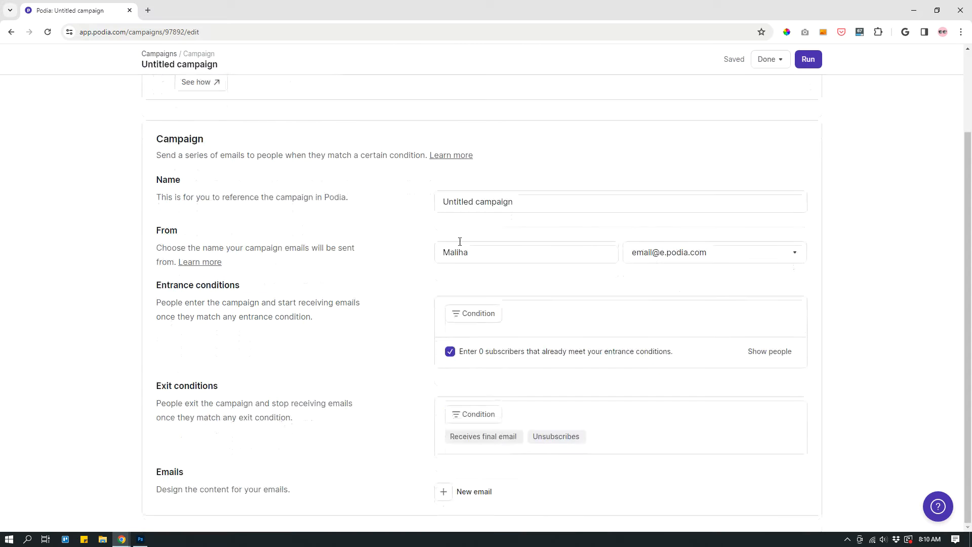
{"action": "left_click_drag", "start_coordinate": [530, 199], "coordinate": [436, 206]}
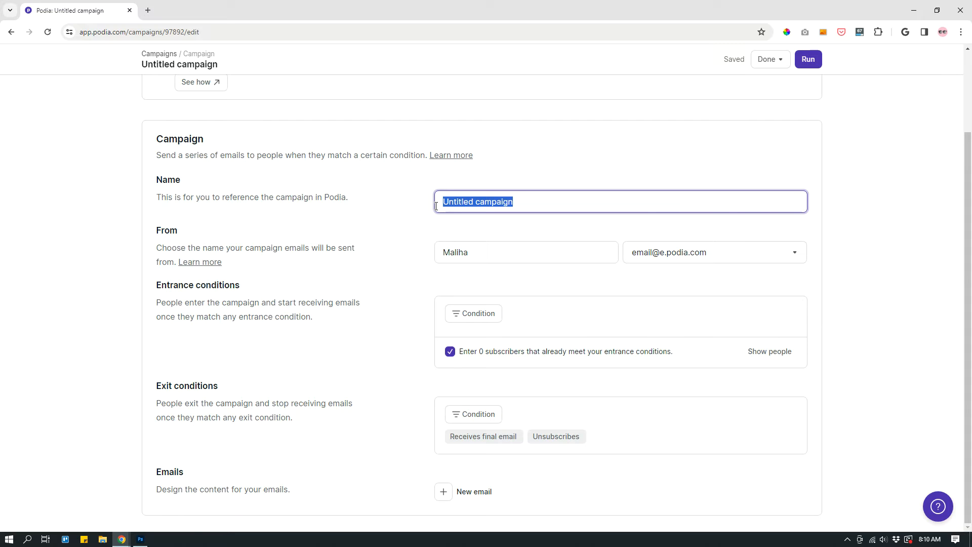
{"action": "type", "text": "Test"}
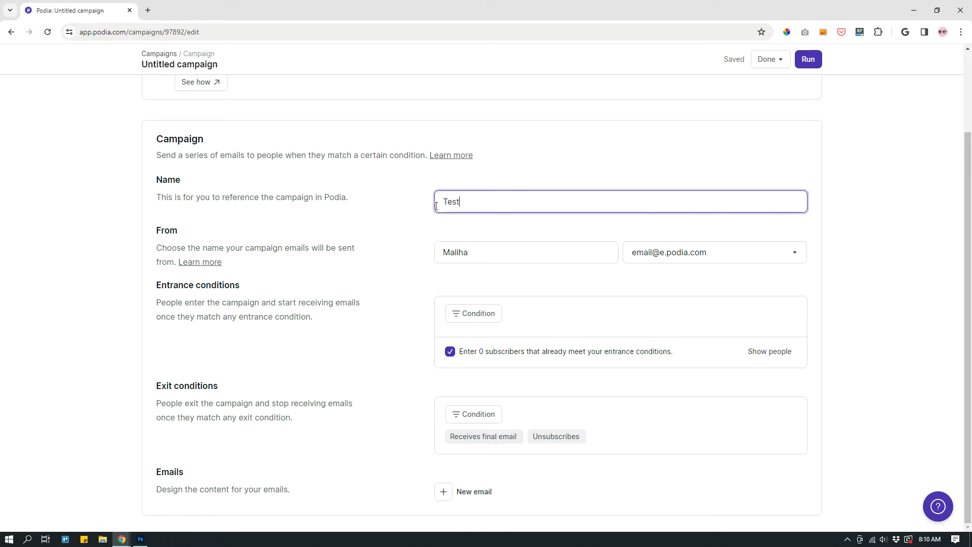
{"action": "type", "text": "1 Campaign"}
Review the campaign's sender name and the options for its sender email address
{"action": "left_click", "coordinate": [487, 253]}
{"action": "left_click_drag", "start_coordinate": [486, 252], "coordinate": [441, 253]}
{"action": "left_click", "coordinate": [490, 253]}
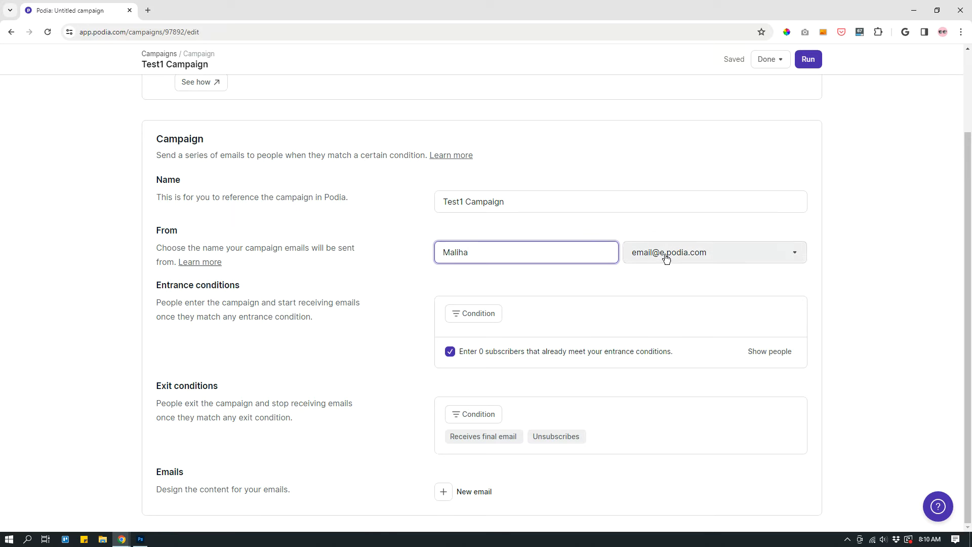
{"action": "left_click", "coordinate": [703, 259]}
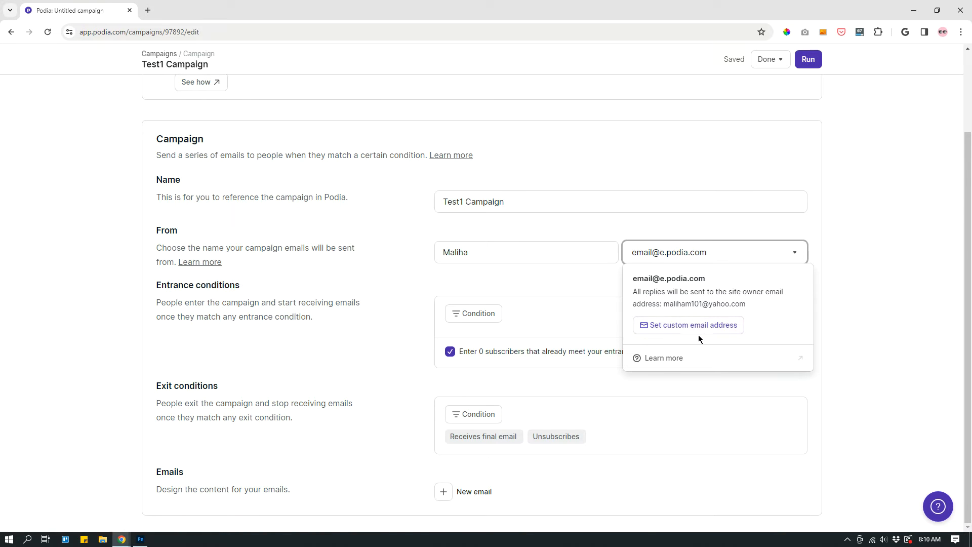
{"action": "left_click", "coordinate": [707, 256]}
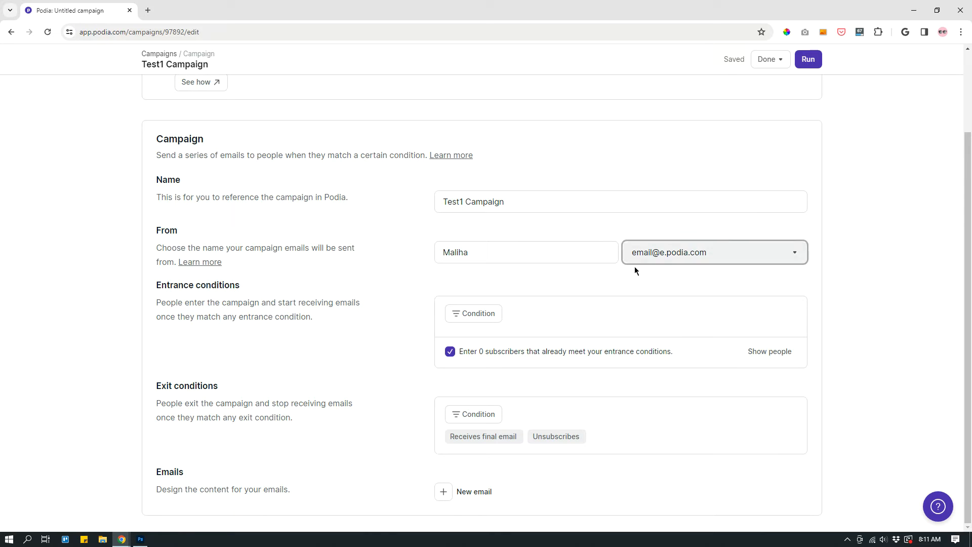
Add an entrance condition to the campaign for people tagged with Test 1
{"action": "left_click", "coordinate": [487, 321]}
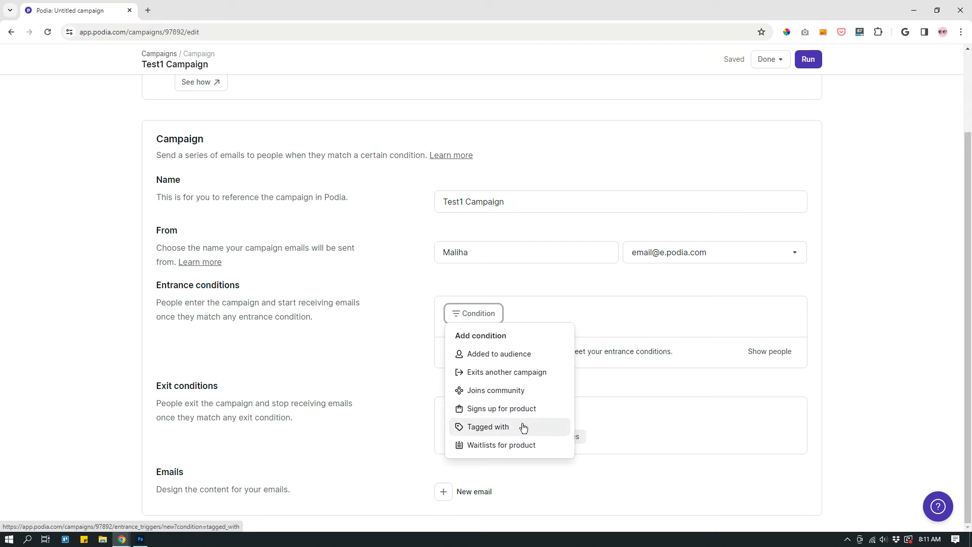
{"action": "left_click", "coordinate": [497, 432]}
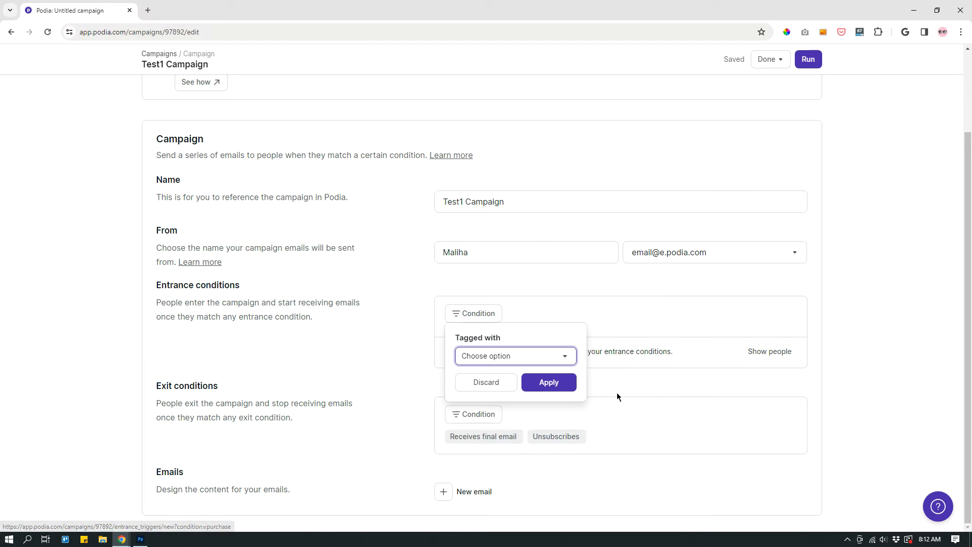
{"action": "left_click", "coordinate": [515, 358]}
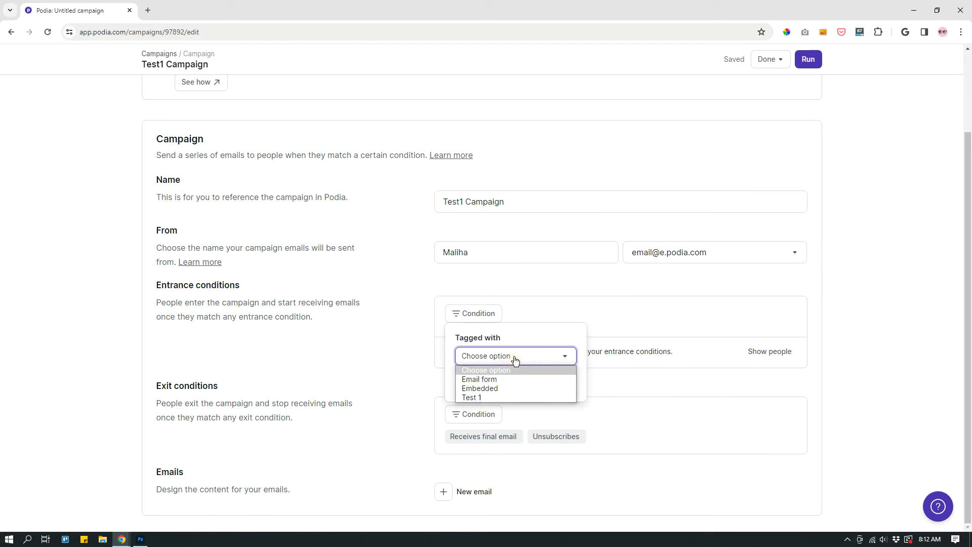
{"action": "left_click", "coordinate": [478, 397]}
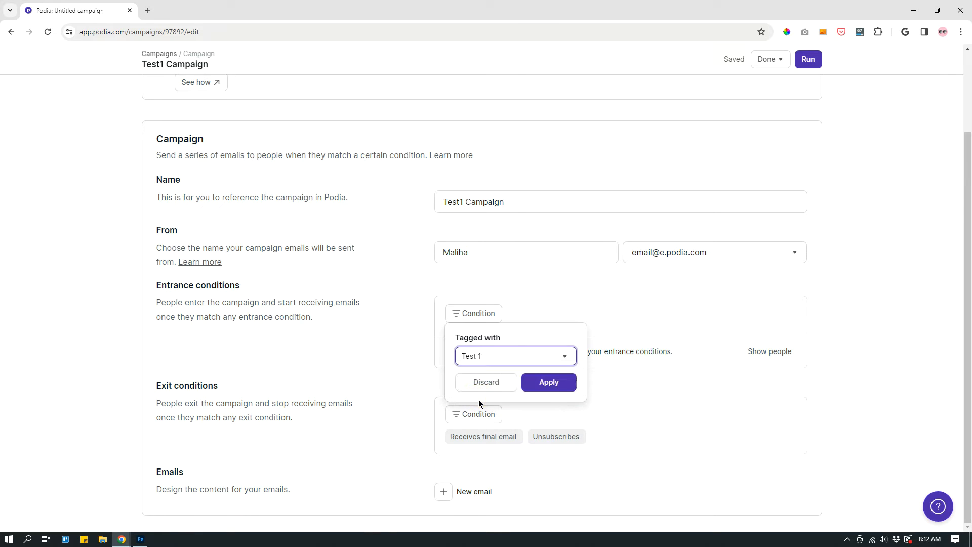
{"action": "left_click", "coordinate": [555, 389]}
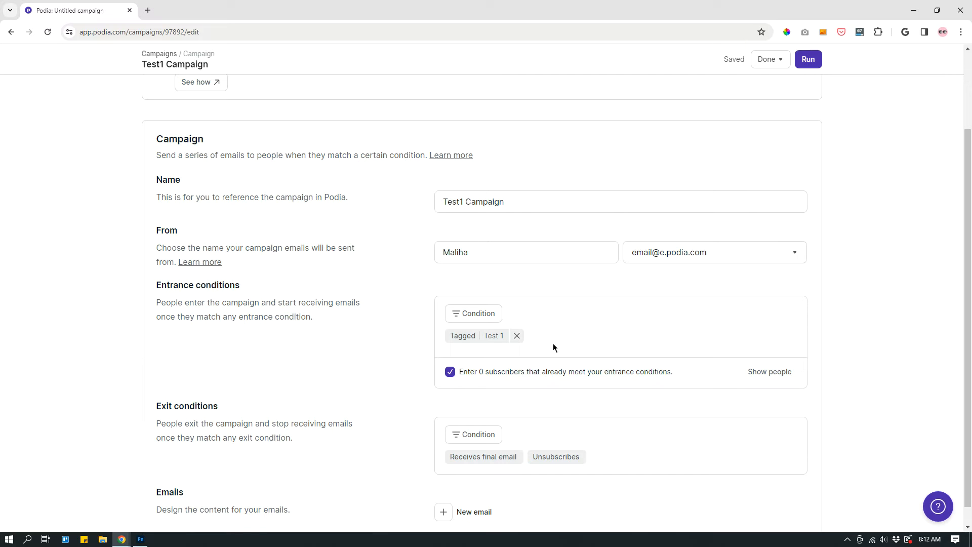
Add the "Added to audience" entrance condition and remove the Test 1 tag condition
{"action": "left_click", "coordinate": [490, 314]}
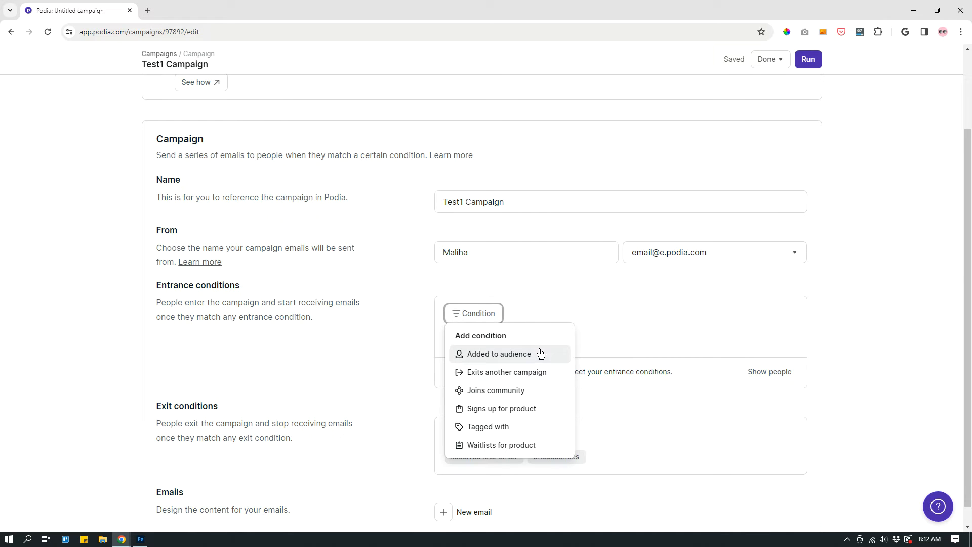
{"action": "left_click", "coordinate": [502, 354]}
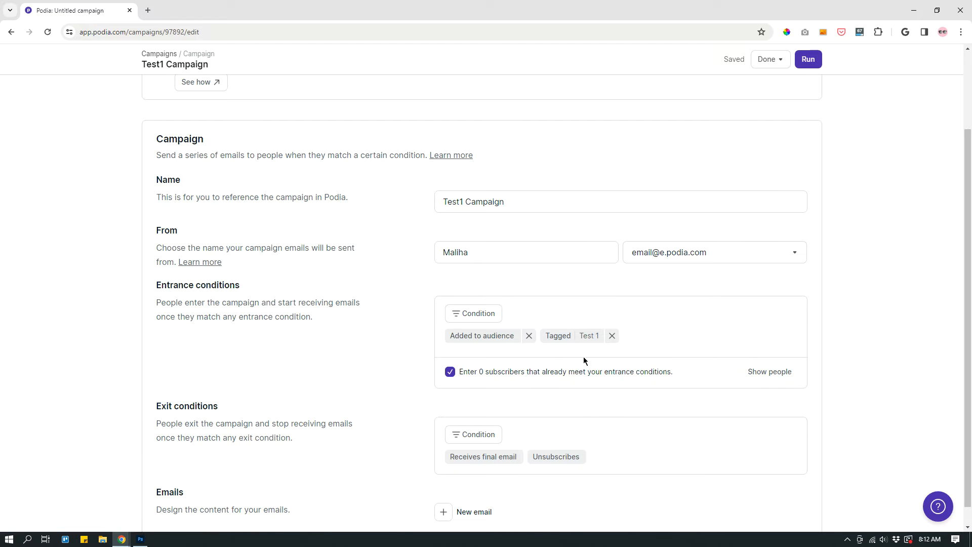
{"action": "left_click", "coordinate": [612, 336]}
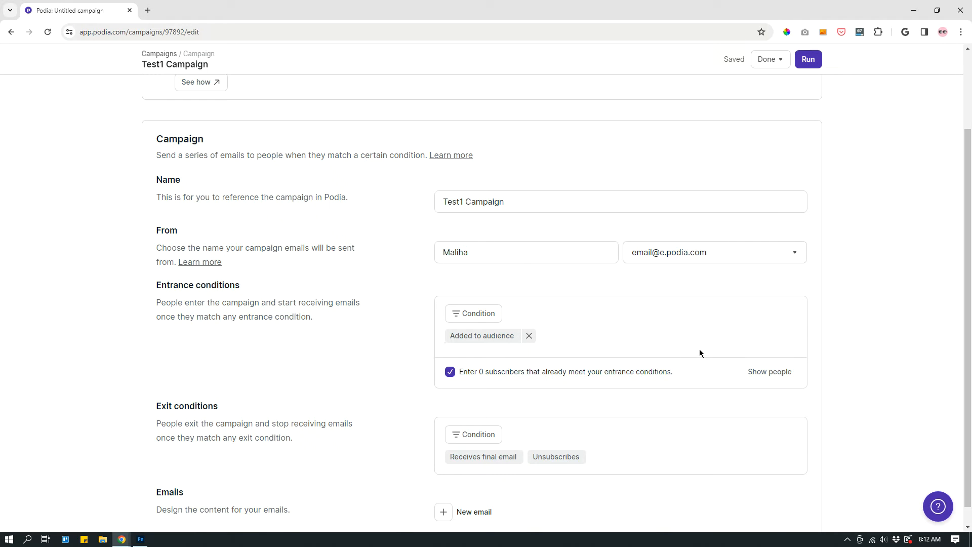
Restore the "Tagged with" Test 1 entrance condition and remove the "Added to audience" condition
{"action": "left_click", "coordinate": [484, 315]}
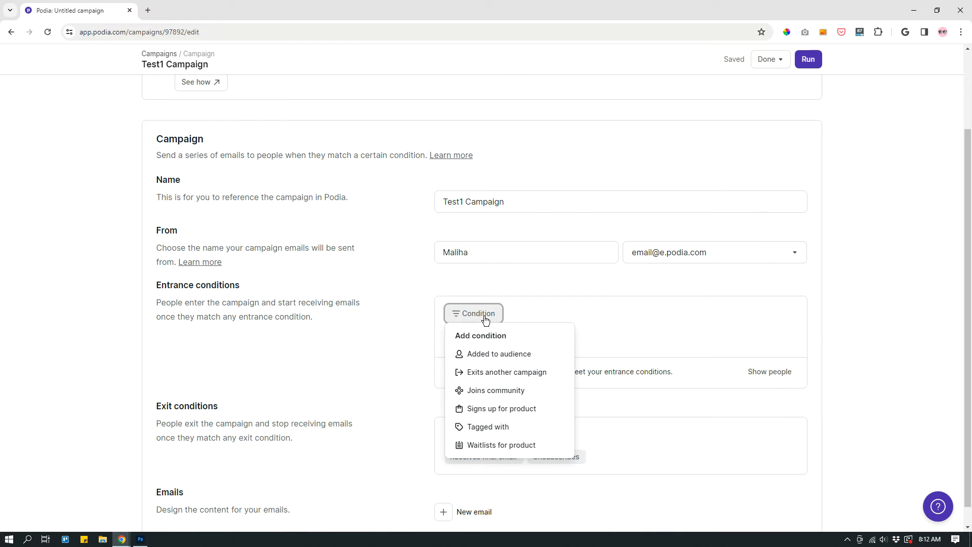
{"action": "left_click", "coordinate": [494, 427]}
{"action": "left_click", "coordinate": [522, 356]}
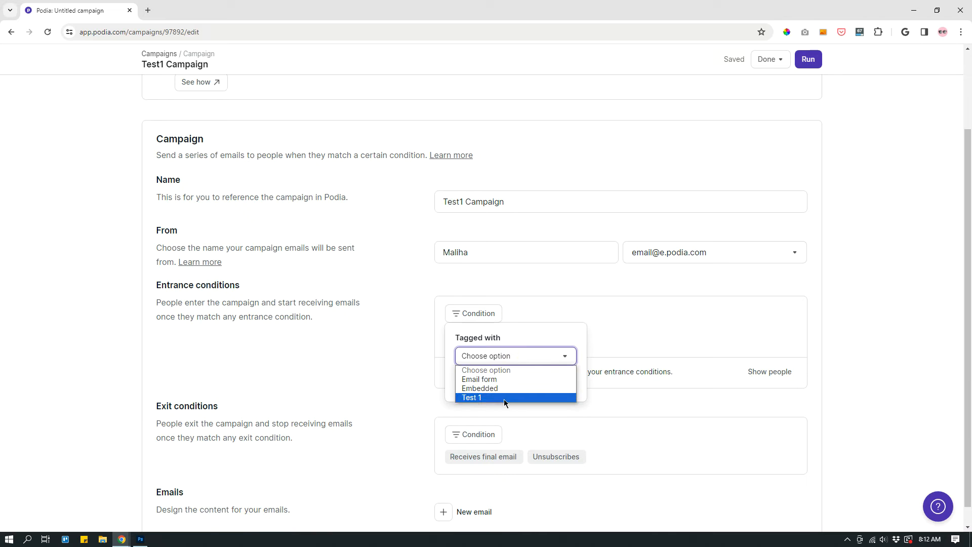
{"action": "left_click", "coordinate": [503, 399]}
{"action": "left_click", "coordinate": [558, 382]}
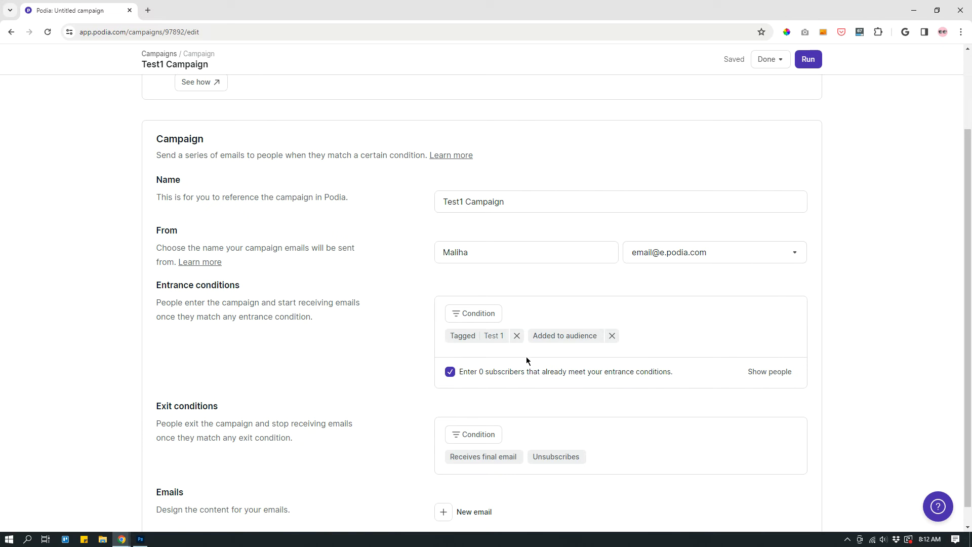
{"action": "left_click", "coordinate": [612, 336]}
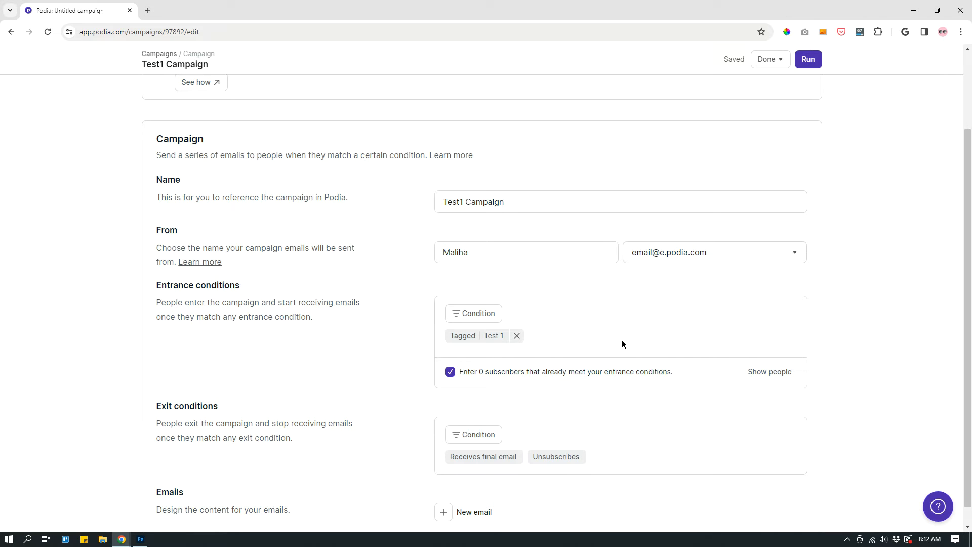
Check which exit conditions can be added to the campaign and leave them as they are
{"action": "scroll", "coordinate": [739, 295], "scroll_direction": "down", "scroll_amount": 1}
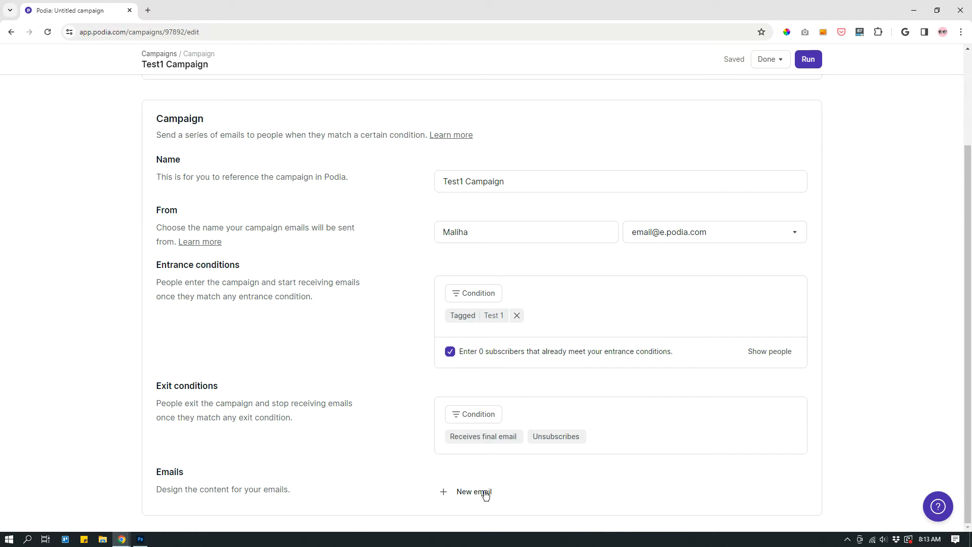
{"action": "left_click", "coordinate": [487, 420]}
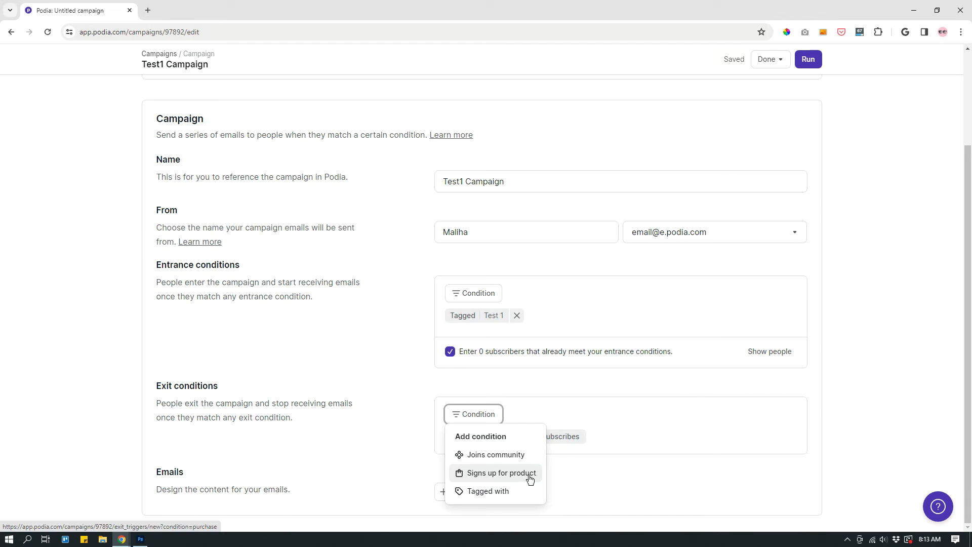
{"action": "left_click", "coordinate": [579, 390]}
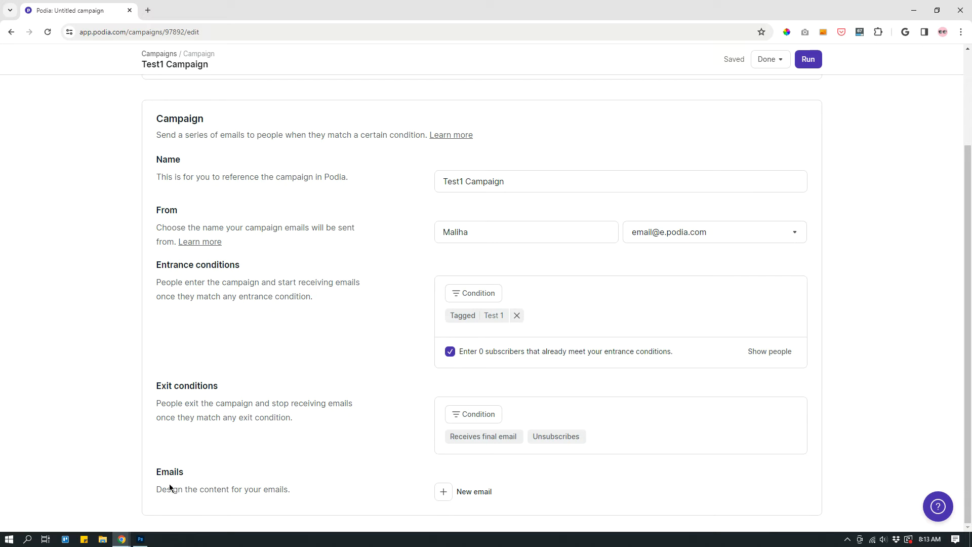
Add a new email to the campaign, preview the Newsletter (long-form text) template, and go back to the campaign settings
{"action": "left_click", "coordinate": [449, 495]}
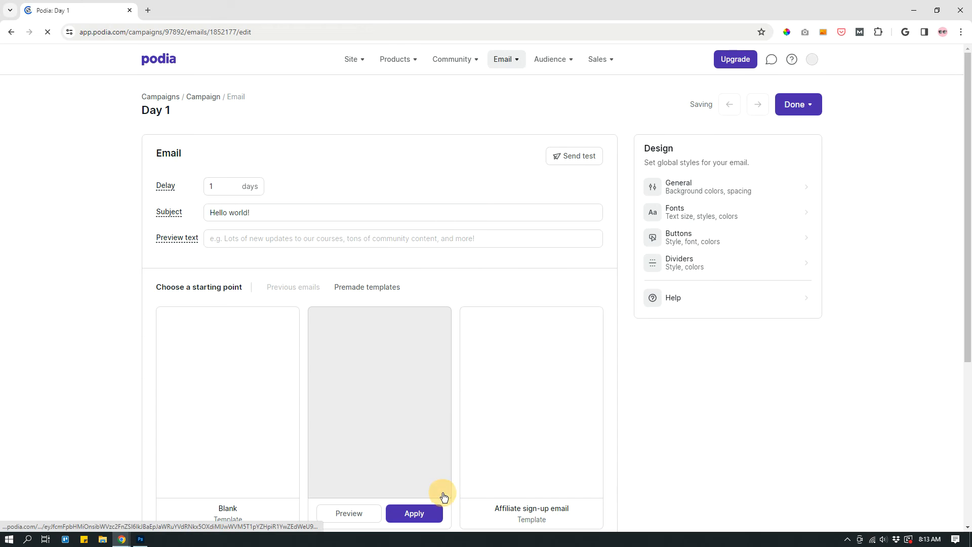
{"action": "scroll", "coordinate": [696, 378], "scroll_direction": "down", "scroll_amount": 2}
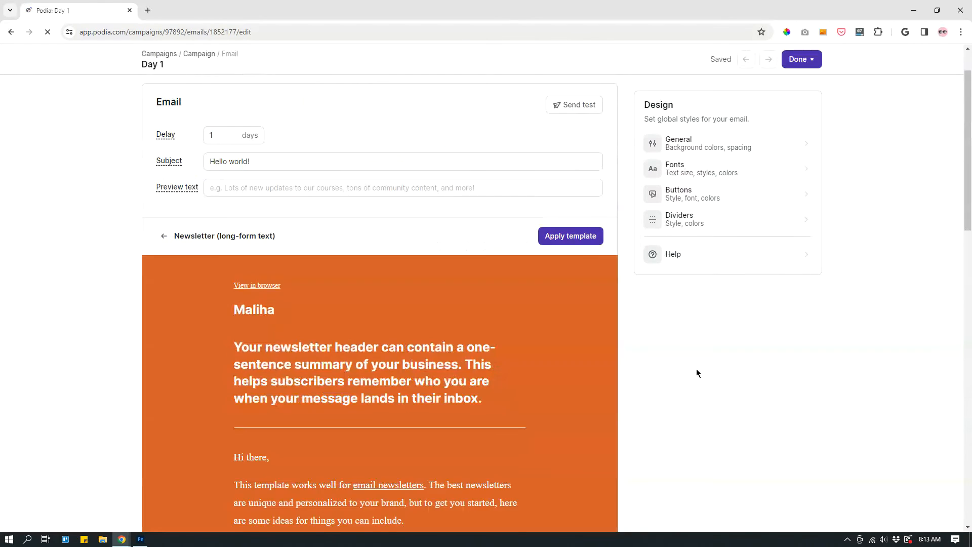
{"action": "left_click", "coordinate": [11, 33]}
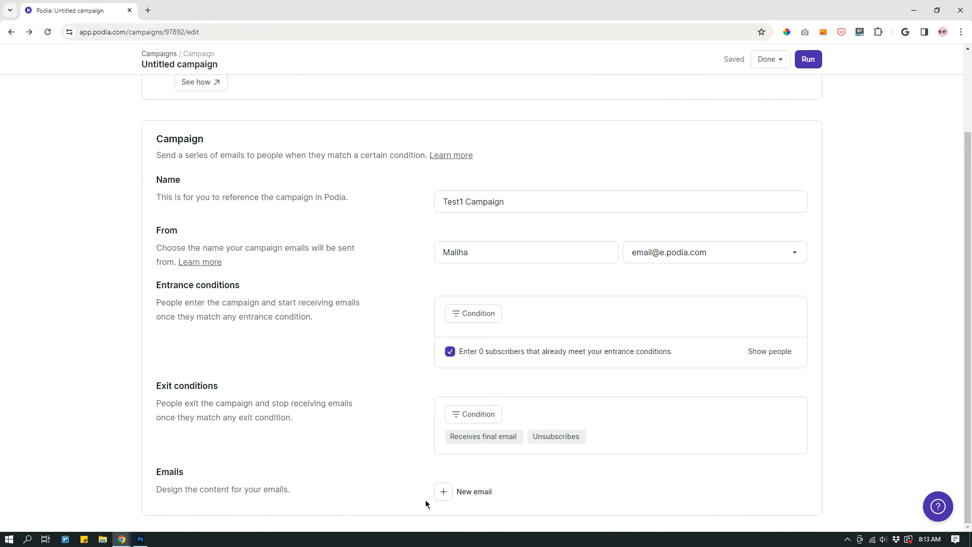
Add a new email to the campaign and set its delay to 1 day
{"action": "left_click", "coordinate": [442, 496]}
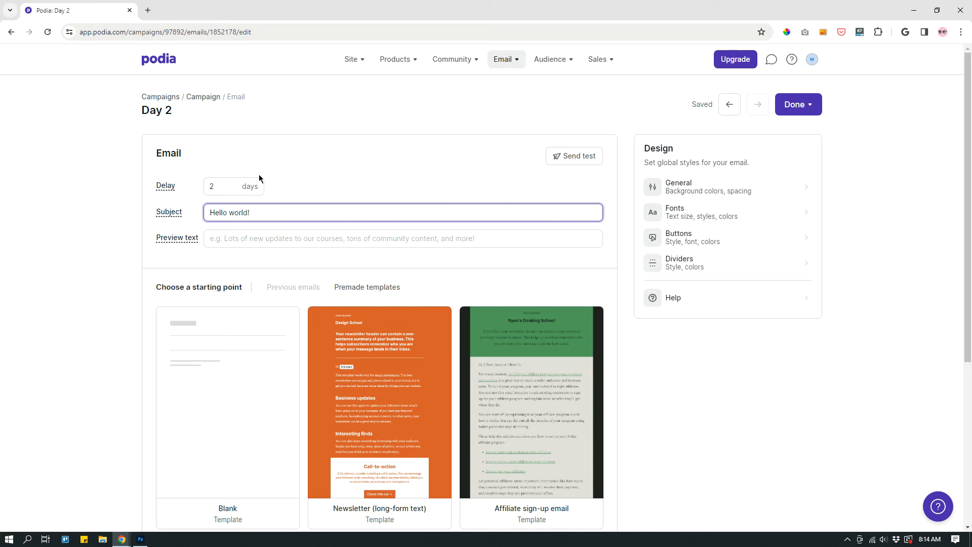
{"action": "double_click", "coordinate": [209, 185]}
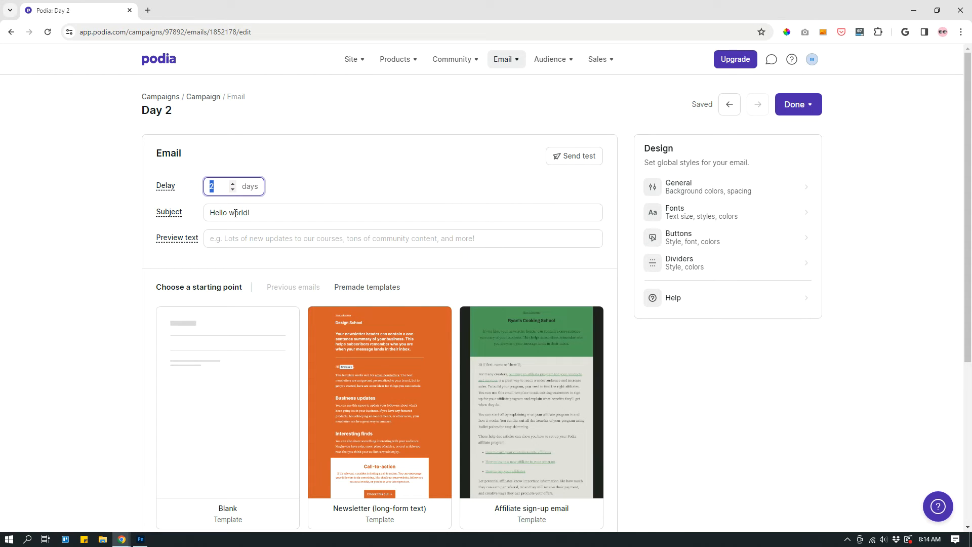
{"action": "left_click", "coordinate": [231, 190]}
{"action": "left_click", "coordinate": [231, 190]}
{"action": "left_click", "coordinate": [233, 184]}
{"action": "left_click", "coordinate": [248, 187]}
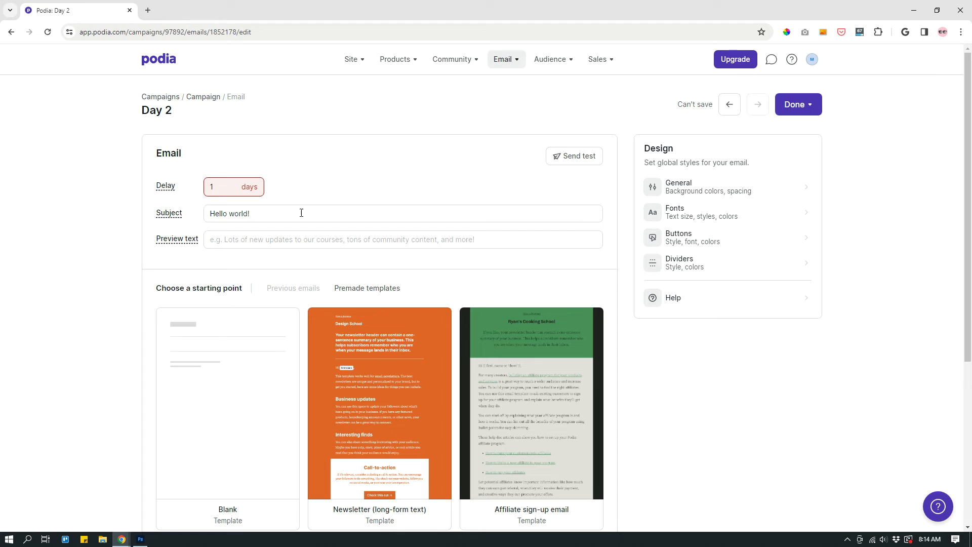
Replace the email's subject with "Welcome to my email list."
{"action": "left_click_drag", "start_coordinate": [286, 215], "coordinate": [199, 213]}
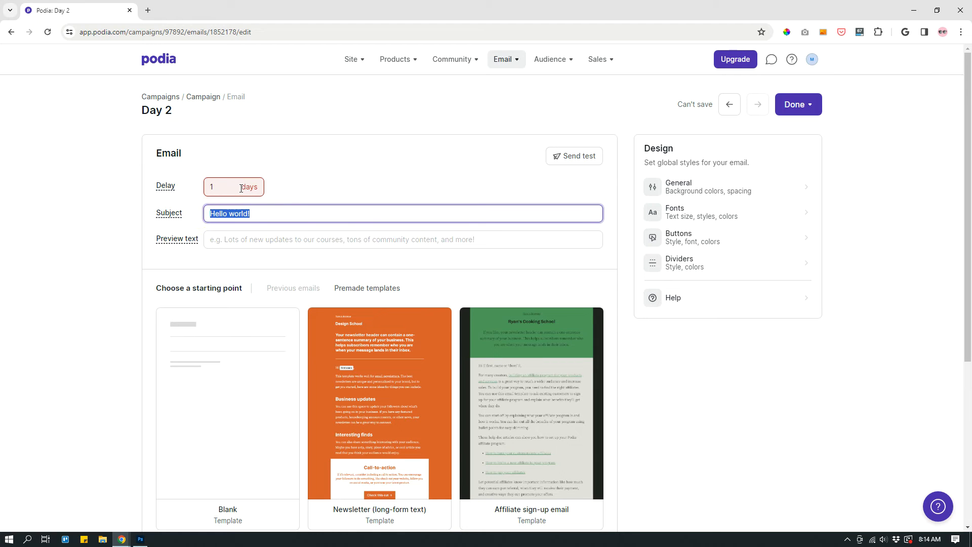
{"action": "left_click", "coordinate": [223, 187]}
{"action": "left_click", "coordinate": [232, 191]}
{"action": "left_click_drag", "start_coordinate": [301, 214], "coordinate": [206, 211]}
{"action": "type", "text": "Welcome to my email list."}
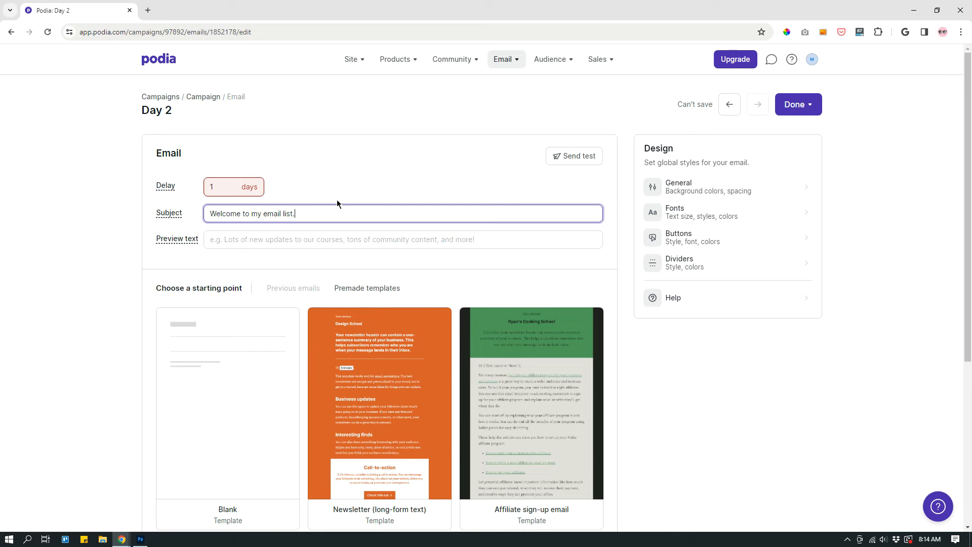
{"action": "left_click", "coordinate": [244, 242]}
Look through the premade templates and apply the Affiliate sign-up email template to the email
{"action": "scroll", "coordinate": [464, 236], "scroll_direction": "down", "scroll_amount": 3}
{"action": "left_click", "coordinate": [653, 357]}
{"action": "mouse_move", "coordinate": [425, 208]}
{"action": "scroll", "coordinate": [424, 207], "scroll_direction": "down", "scroll_amount": 1}
{"action": "scroll", "coordinate": [425, 208], "scroll_direction": "down", "scroll_amount": 2}
{"action": "scroll", "coordinate": [425, 207], "scroll_direction": "up", "scroll_amount": 2}
{"action": "scroll", "coordinate": [458, 227], "scroll_direction": "down", "scroll_amount": 2}
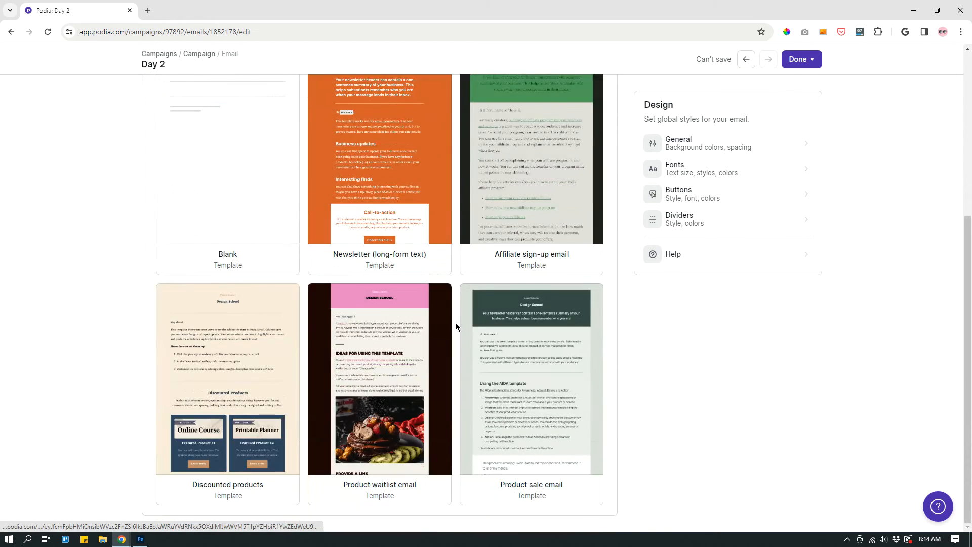
{"action": "scroll", "coordinate": [492, 324], "scroll_direction": "up", "scroll_amount": 5}
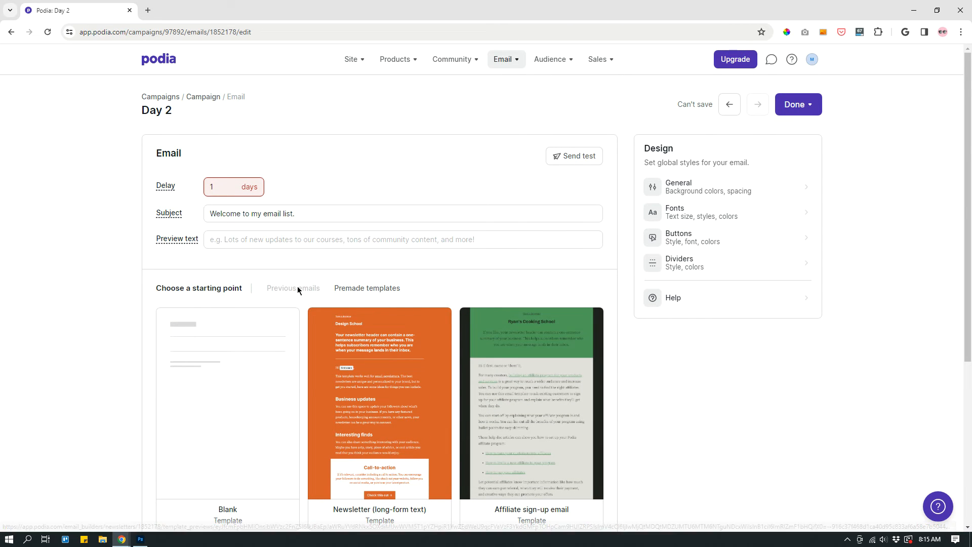
{"action": "scroll", "coordinate": [489, 287], "scroll_direction": "down", "scroll_amount": 5}
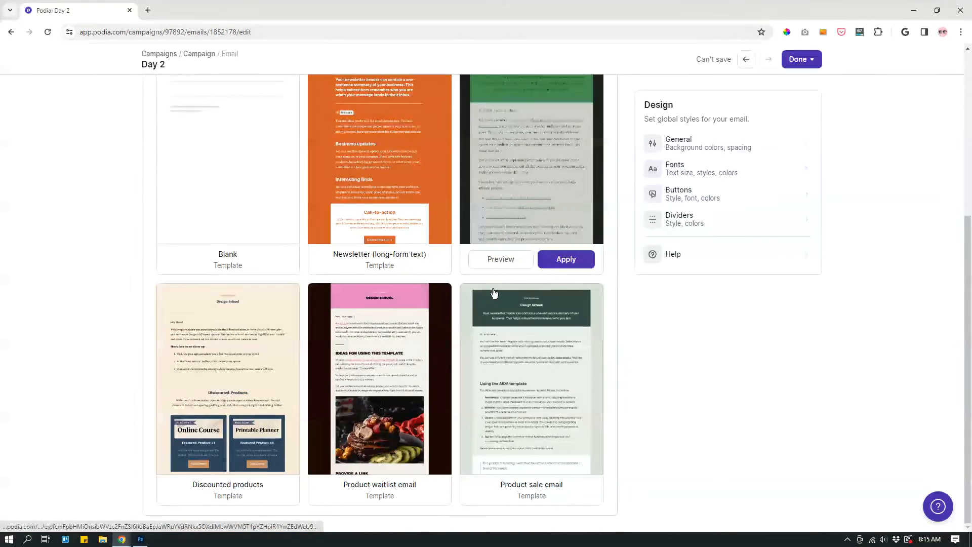
{"action": "mouse_move", "coordinate": [215, 179]}
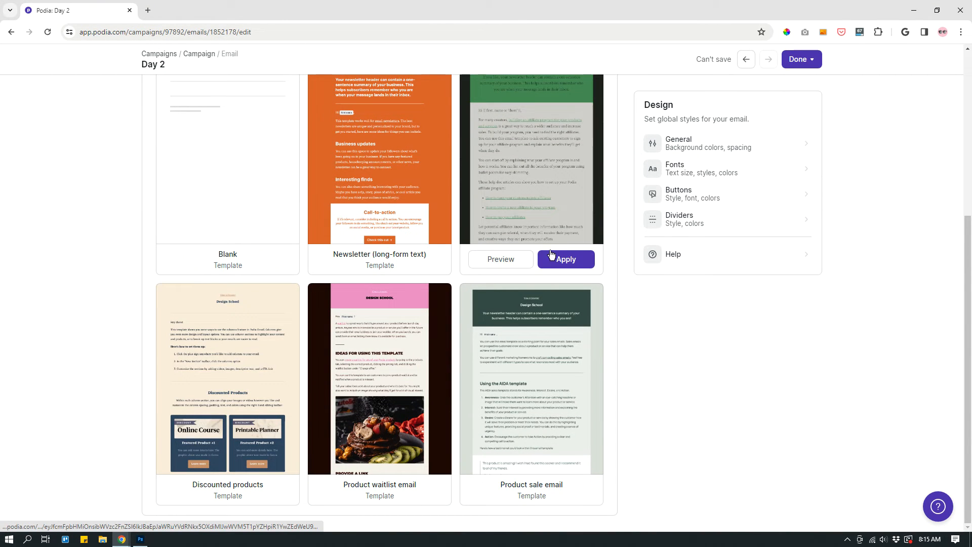
{"action": "left_click", "coordinate": [567, 259]}
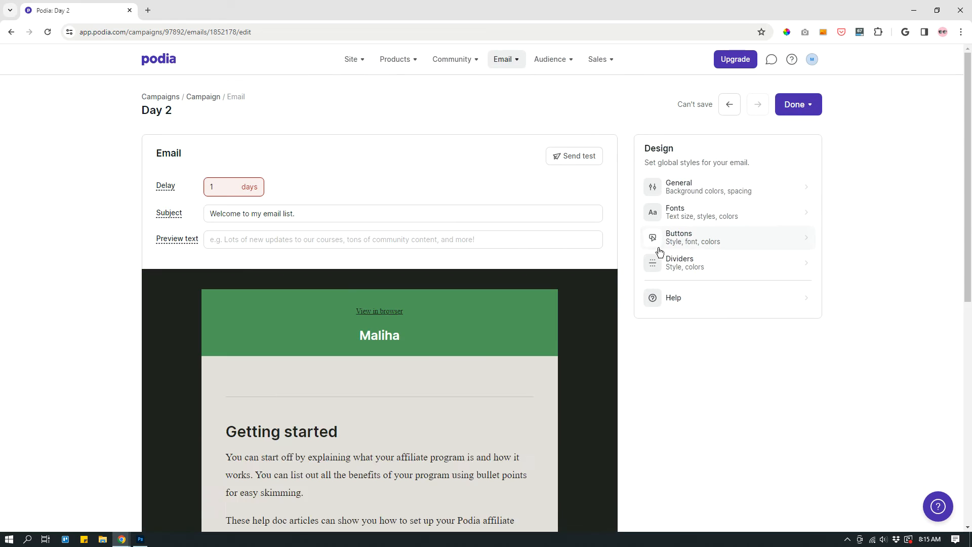
Review the applied template from top to end and examine the header section's layout and color options
{"action": "scroll", "coordinate": [565, 279], "scroll_direction": "down", "scroll_amount": 3}
{"action": "scroll", "coordinate": [566, 279], "scroll_direction": "down", "scroll_amount": 8}
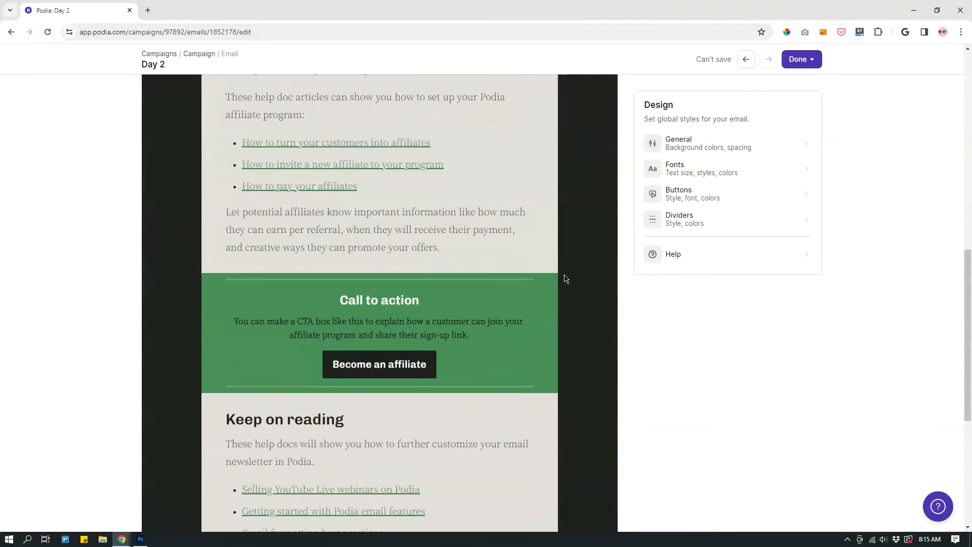
{"action": "scroll", "coordinate": [559, 267], "scroll_direction": "down", "scroll_amount": 6}
{"action": "scroll", "coordinate": [550, 258], "scroll_direction": "up", "scroll_amount": 15}
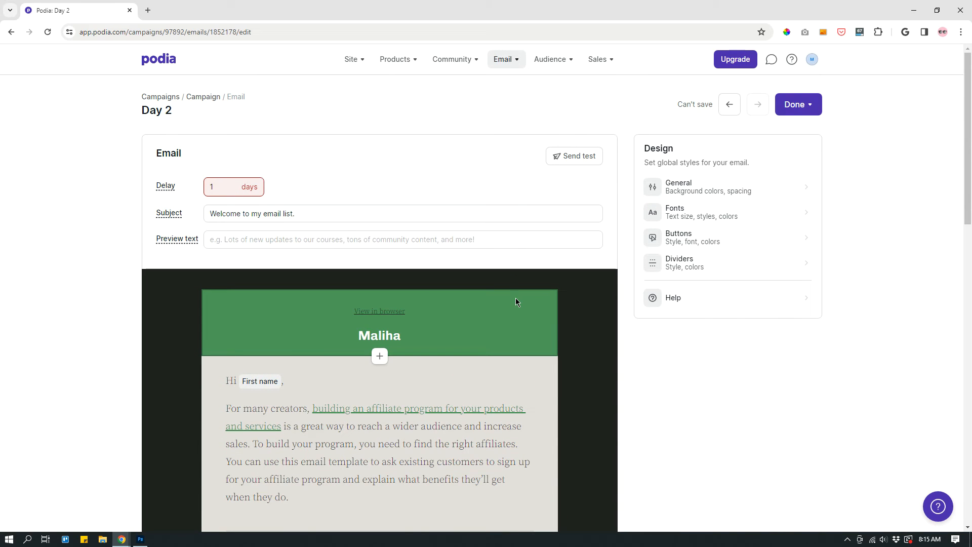
{"action": "scroll", "coordinate": [501, 324], "scroll_direction": "down", "scroll_amount": 2}
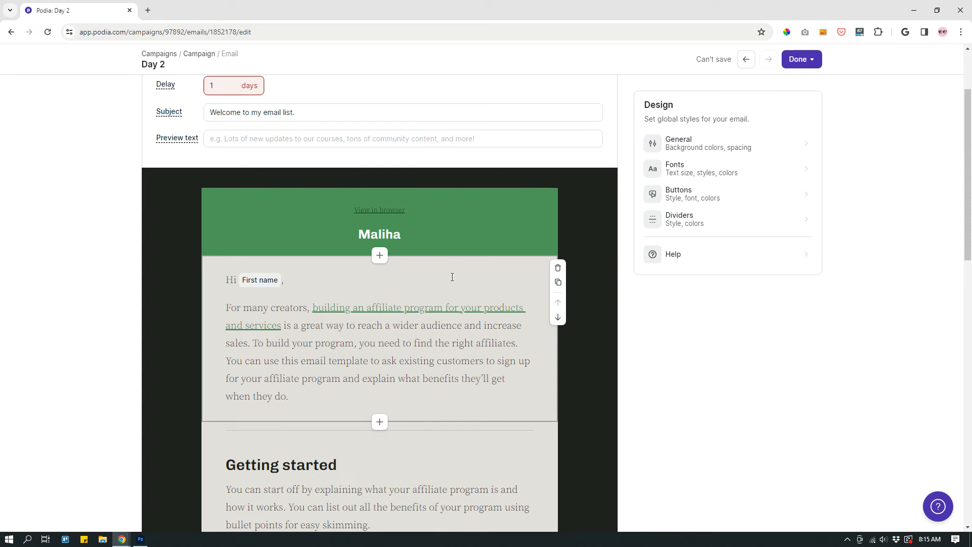
{"action": "left_click", "coordinate": [477, 234]}
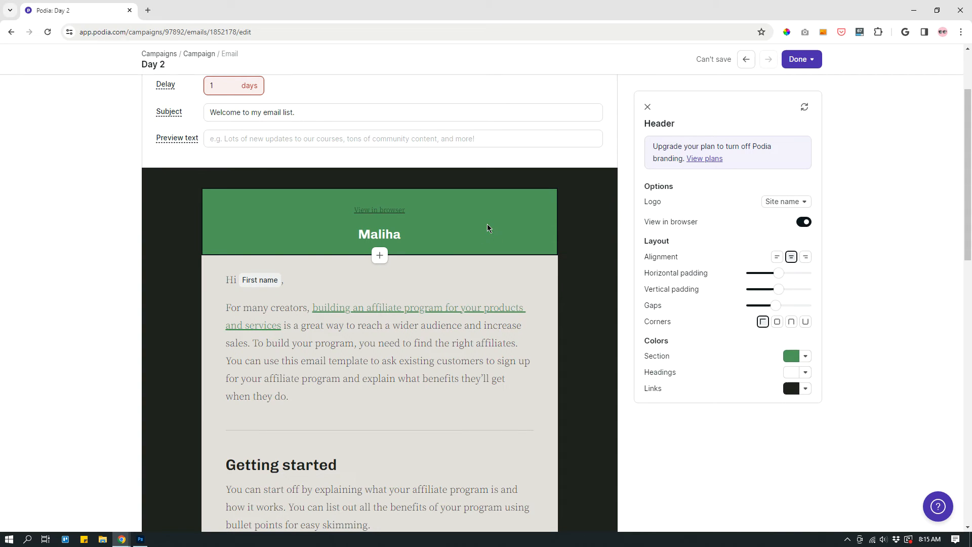
{"action": "scroll", "coordinate": [716, 346], "scroll_direction": "down", "scroll_amount": 2}
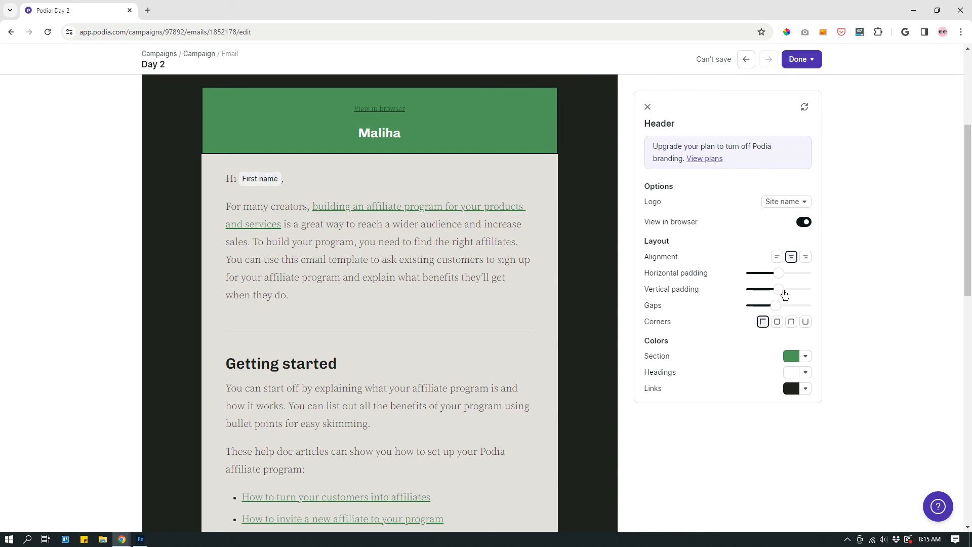
{"action": "scroll", "coordinate": [415, 202], "scroll_direction": "down", "scroll_amount": 4}
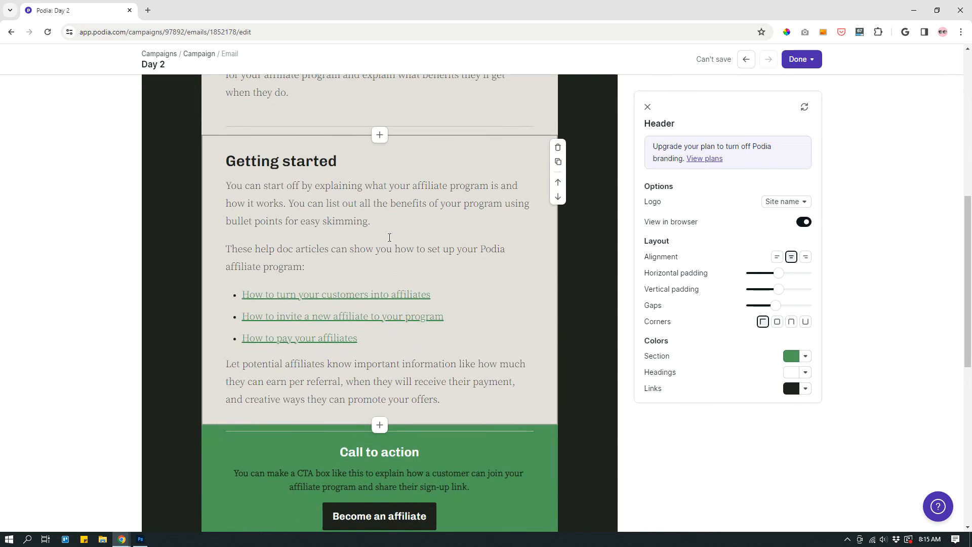
Replace the paragraph below the first-name greeting with "Start typing."
{"action": "scroll", "coordinate": [390, 237], "scroll_direction": "up", "scroll_amount": 5}
{"action": "left_click", "coordinate": [305, 345]}
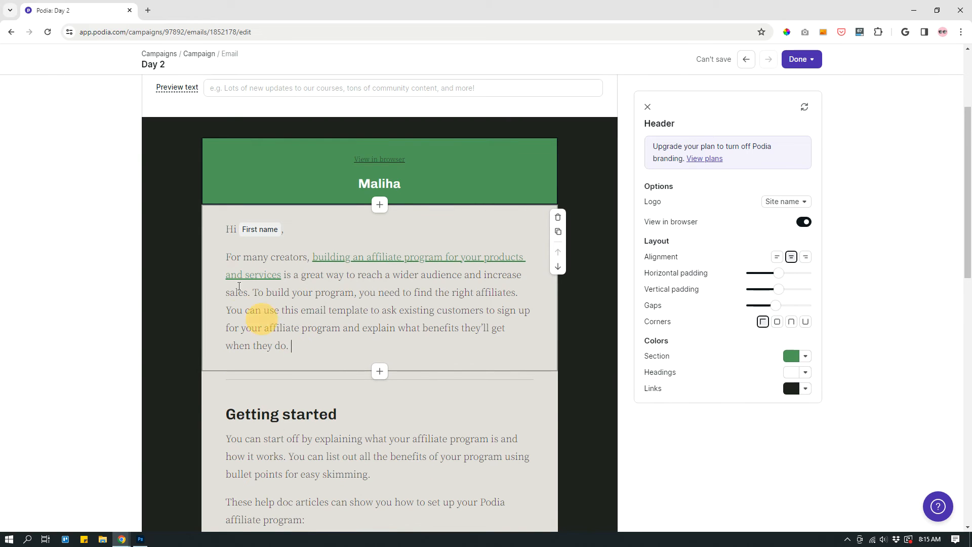
{"action": "left_click_drag", "start_coordinate": [239, 286], "coordinate": [218, 253]}
{"action": "left_click", "coordinate": [338, 309]}
{"action": "left_click", "coordinate": [306, 345]}
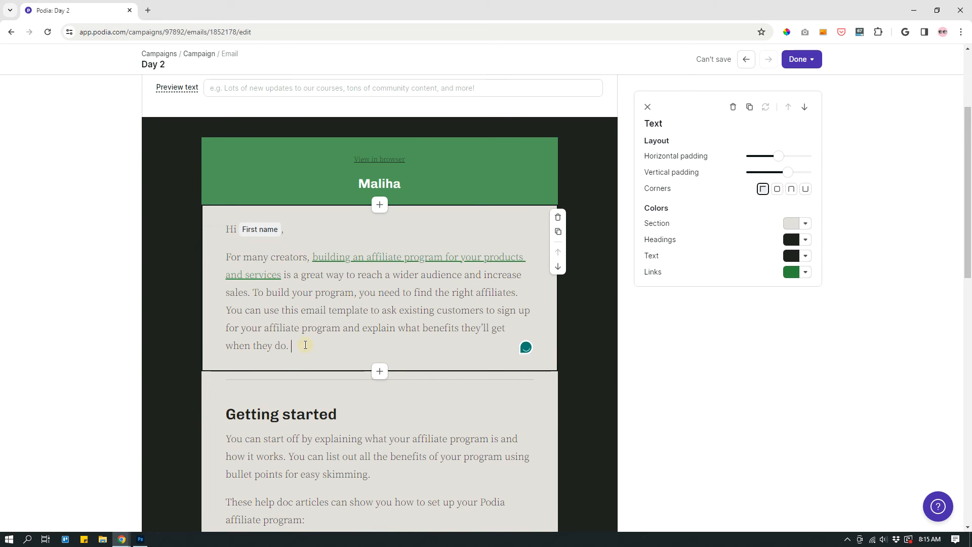
{"action": "left_click_drag", "start_coordinate": [298, 343], "coordinate": [226, 259]}
{"action": "key", "text": "BackSpace"}
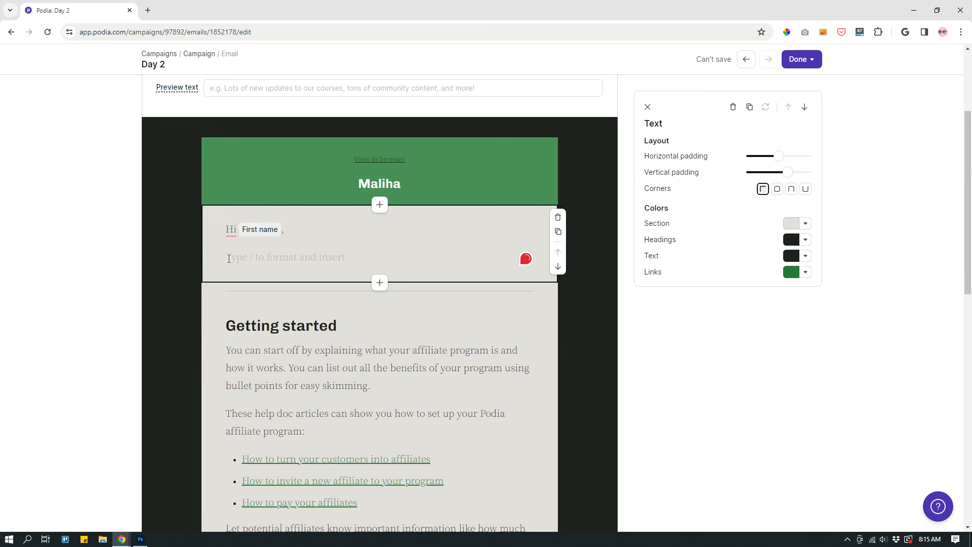
{"action": "type", "text": "Start typing."}
Check the rest of the email, add another email to the campaign and set its delay to 2 days
{"action": "scroll", "coordinate": [229, 259], "scroll_direction": "down", "scroll_amount": 15}
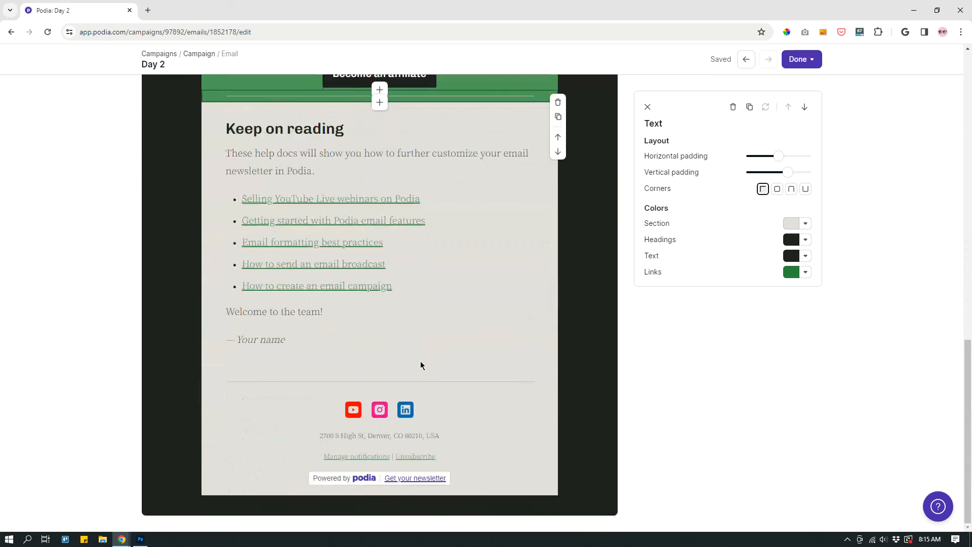
{"action": "scroll", "coordinate": [370, 232], "scroll_direction": "up", "scroll_amount": 15}
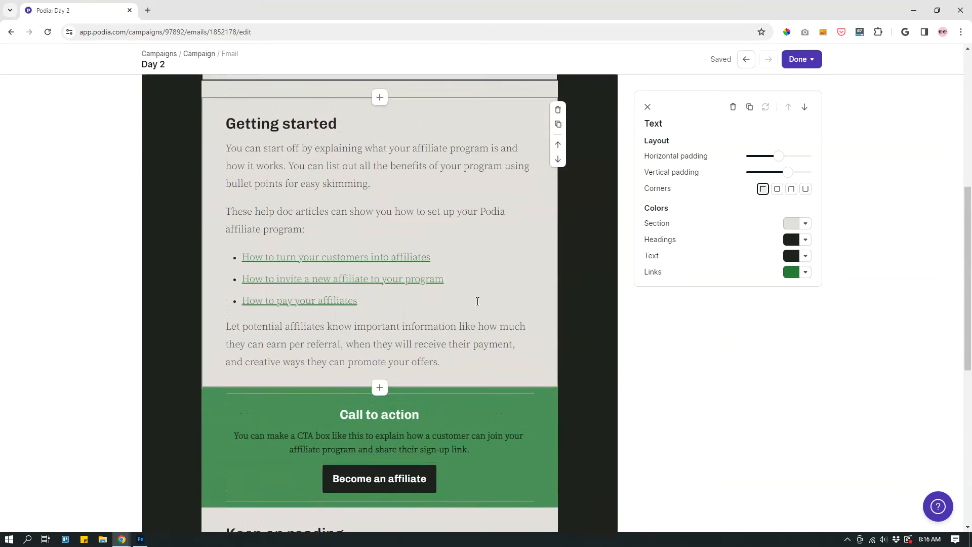
{"action": "scroll", "coordinate": [502, 348], "scroll_direction": "up", "scroll_amount": 3}
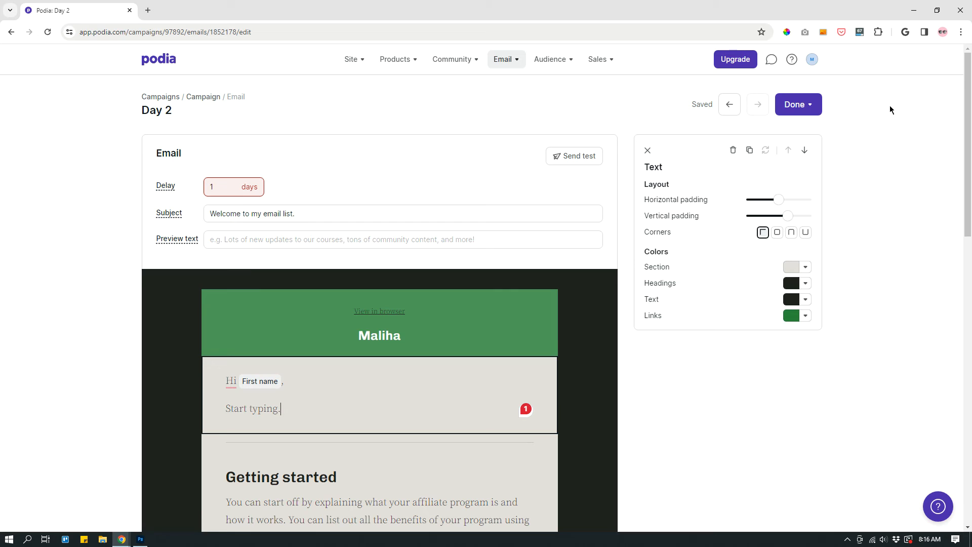
{"action": "left_click", "coordinate": [809, 107]}
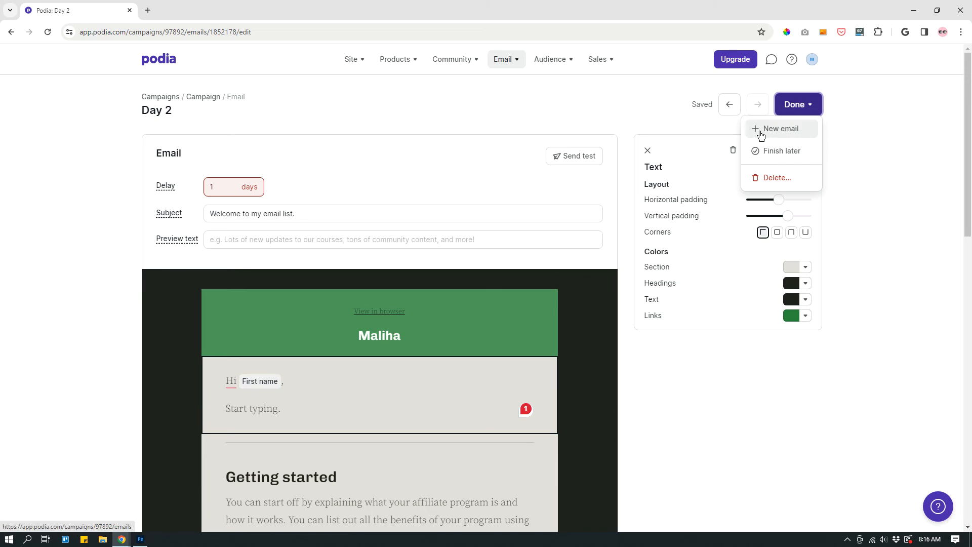
{"action": "left_click", "coordinate": [812, 108]}
{"action": "left_click", "coordinate": [811, 107]}
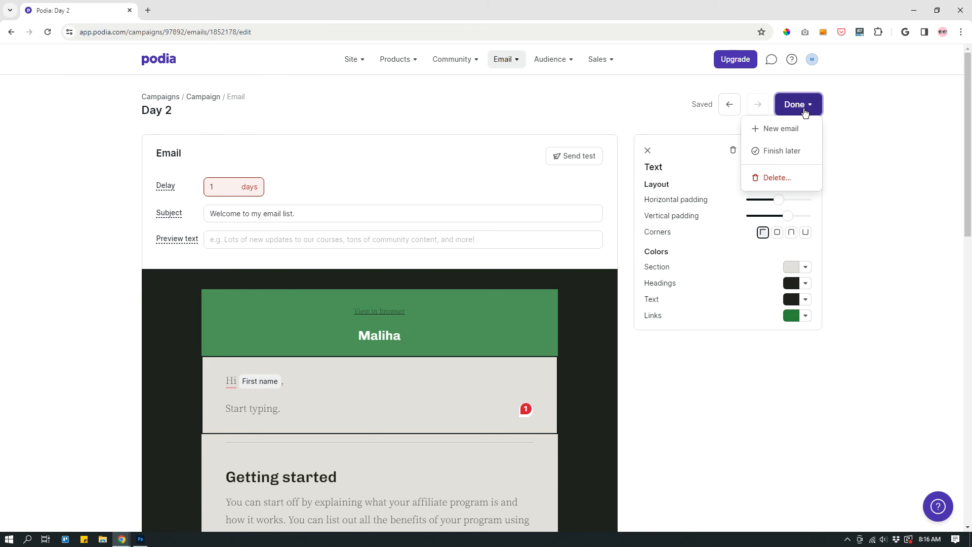
{"action": "left_click", "coordinate": [782, 130]}
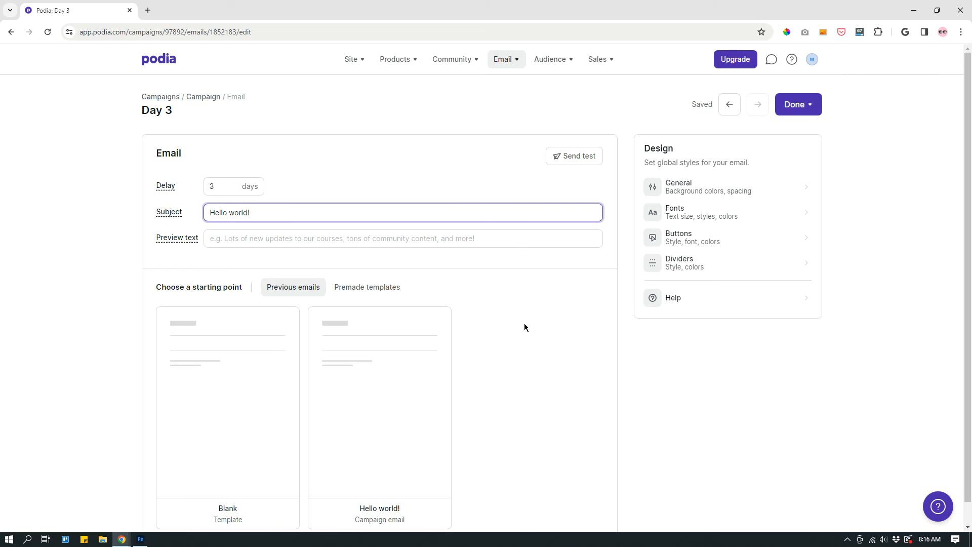
{"action": "left_click", "coordinate": [234, 189]}
{"action": "left_click", "coordinate": [521, 344]}
{"action": "scroll", "coordinate": [565, 336], "scroll_direction": "down", "scroll_amount": 1}
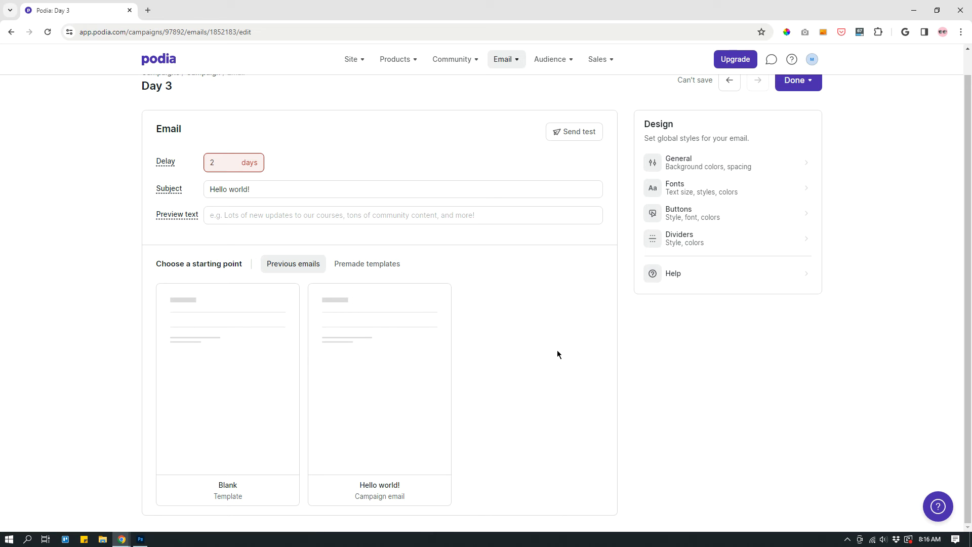
Browse the premade templates for the new email and leave it to finish later, returning to the campaign settings
{"action": "left_click", "coordinate": [375, 264]}
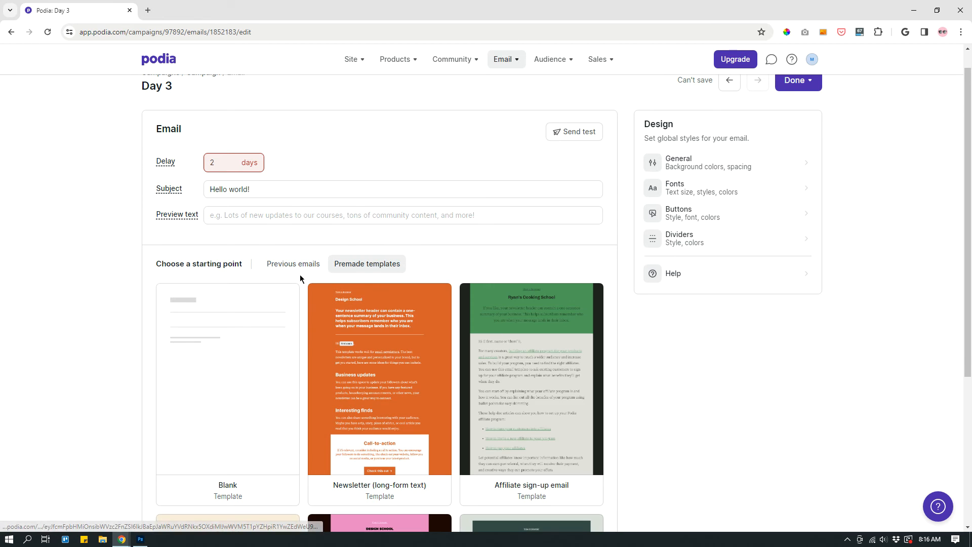
{"action": "mouse_move", "coordinate": [544, 366]}
{"action": "scroll", "coordinate": [545, 366], "scroll_direction": "down", "scroll_amount": 5}
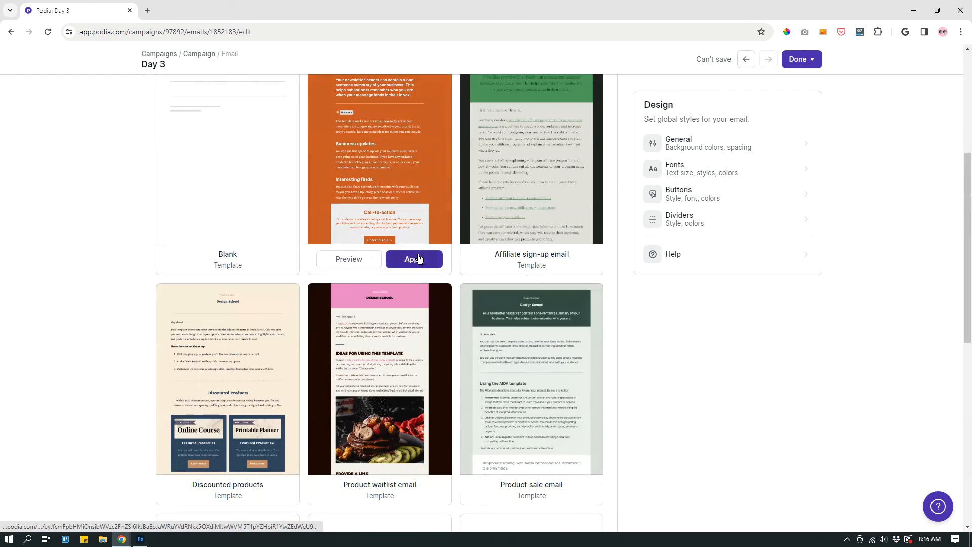
{"action": "scroll", "coordinate": [550, 306], "scroll_direction": "down", "scroll_amount": 7}
{"action": "scroll", "coordinate": [549, 309], "scroll_direction": "up", "scroll_amount": 13}
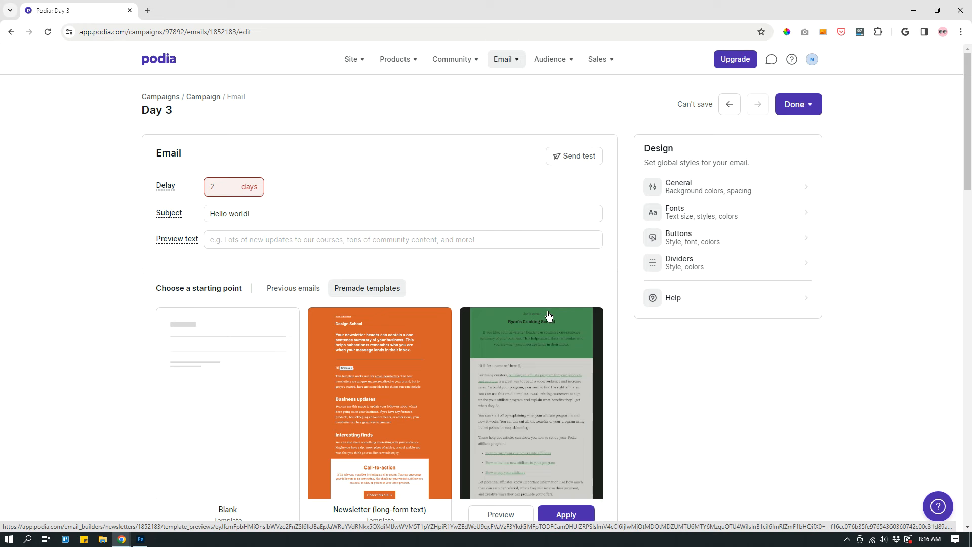
{"action": "left_click", "coordinate": [792, 108]}
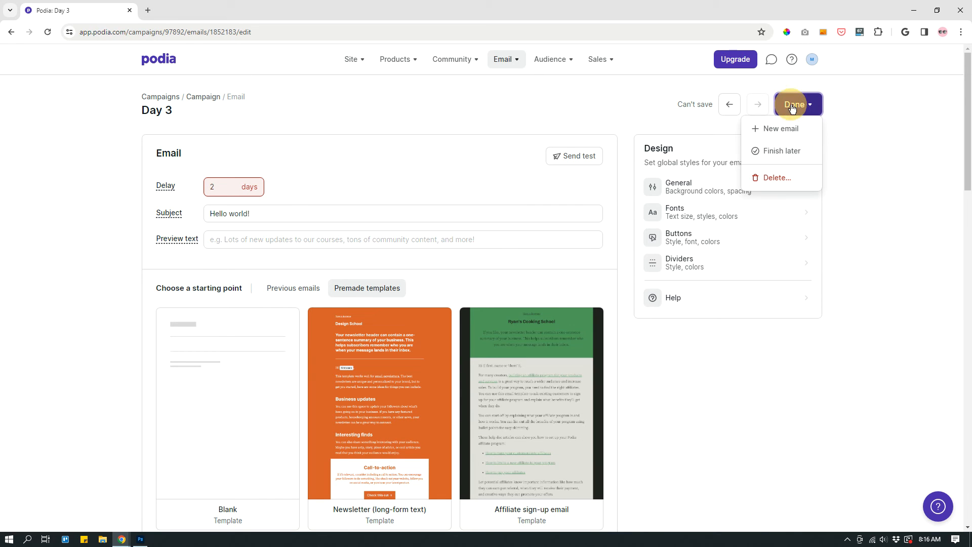
{"action": "left_click", "coordinate": [777, 152]}
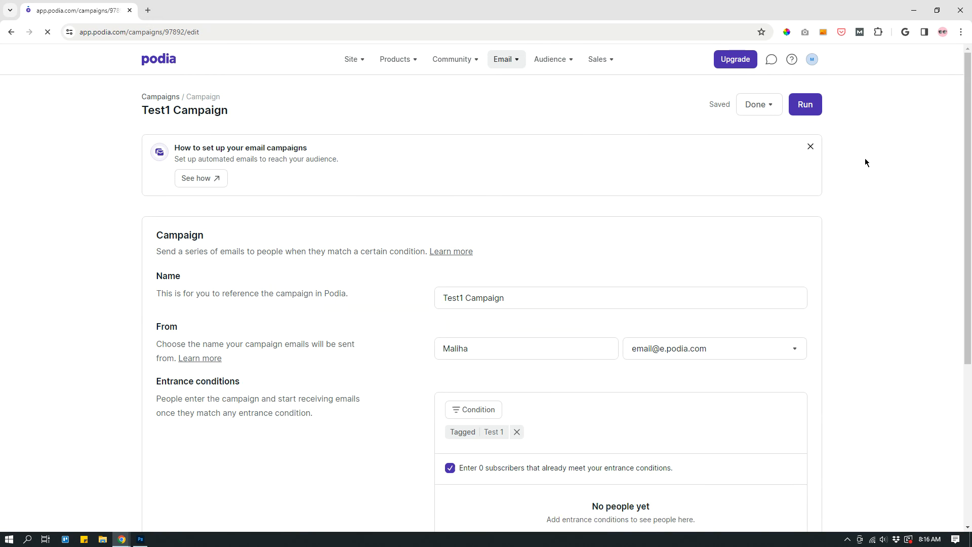
Review the Test1 Campaign settings, from entrance and exit conditions to the email list, and check its finishing options
{"action": "scroll", "coordinate": [858, 203], "scroll_direction": "down", "scroll_amount": 4}
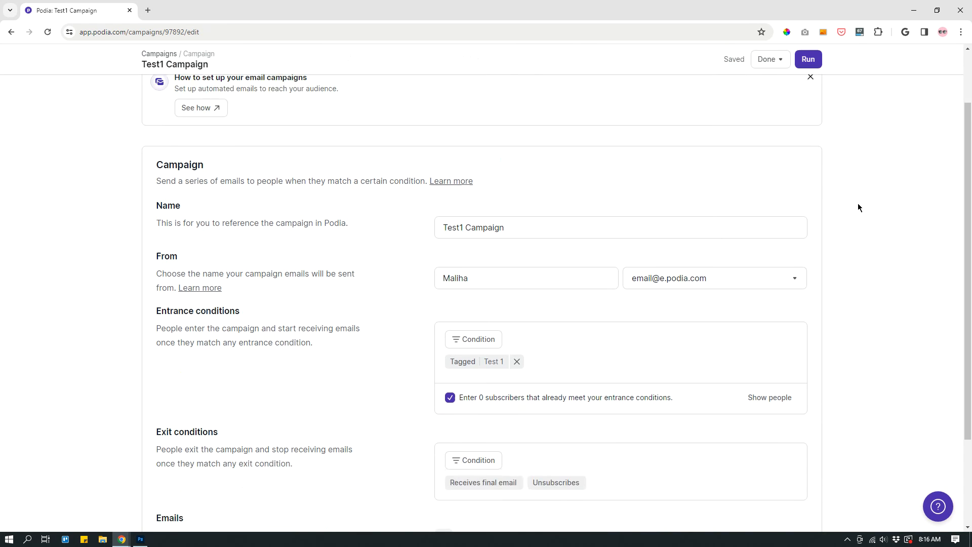
{"action": "scroll", "coordinate": [848, 211], "scroll_direction": "up", "scroll_amount": 4}
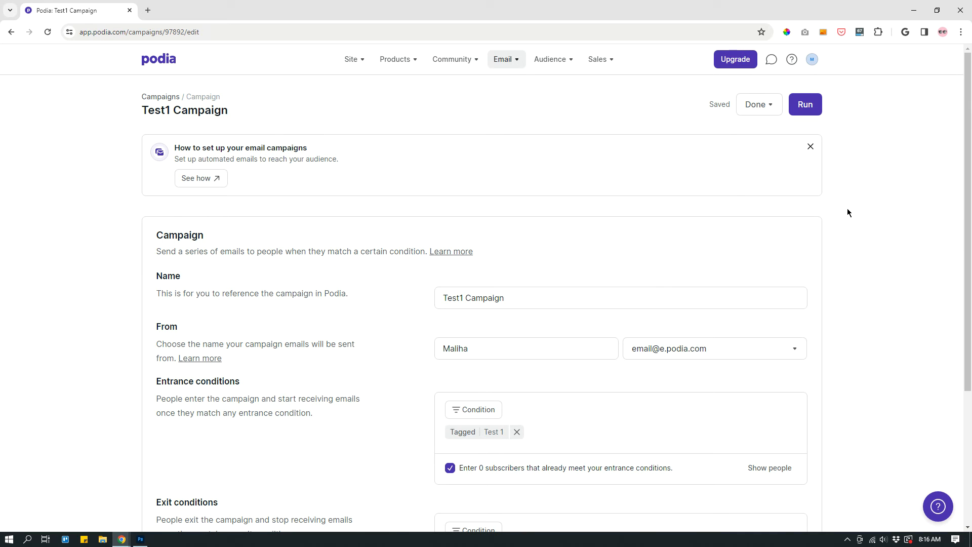
{"action": "scroll", "coordinate": [533, 229], "scroll_direction": "down", "scroll_amount": 3}
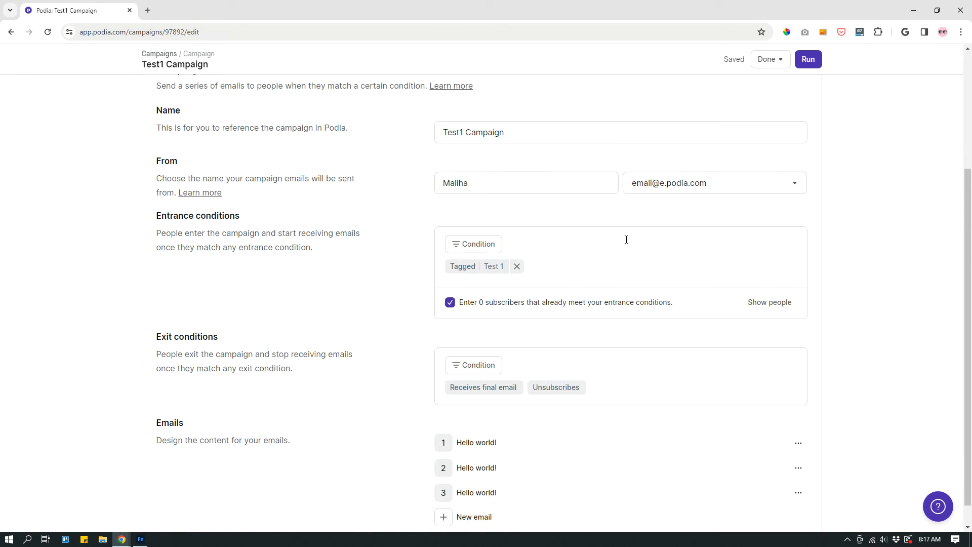
{"action": "scroll", "coordinate": [626, 239], "scroll_direction": "up", "scroll_amount": 3}
{"action": "left_click", "coordinate": [766, 105]}
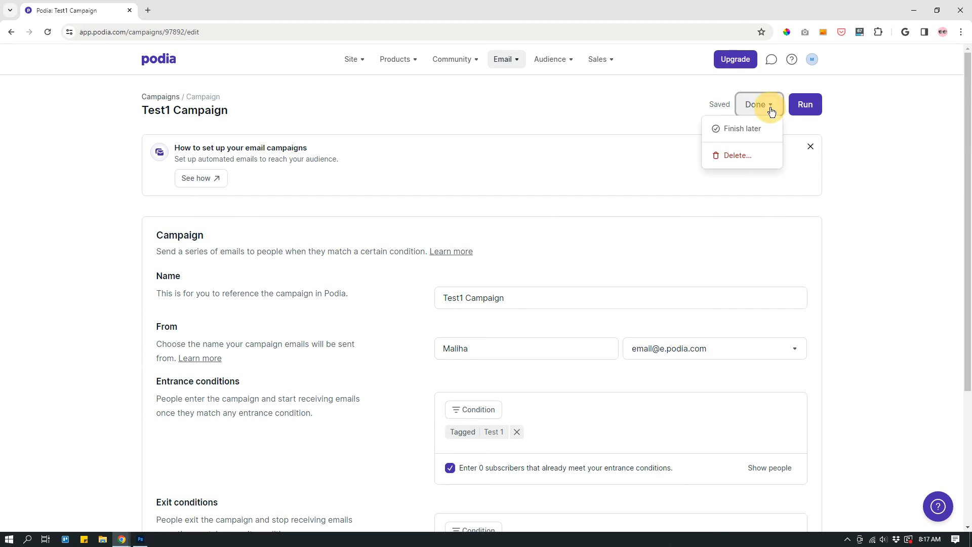
{"action": "left_click", "coordinate": [758, 104]}
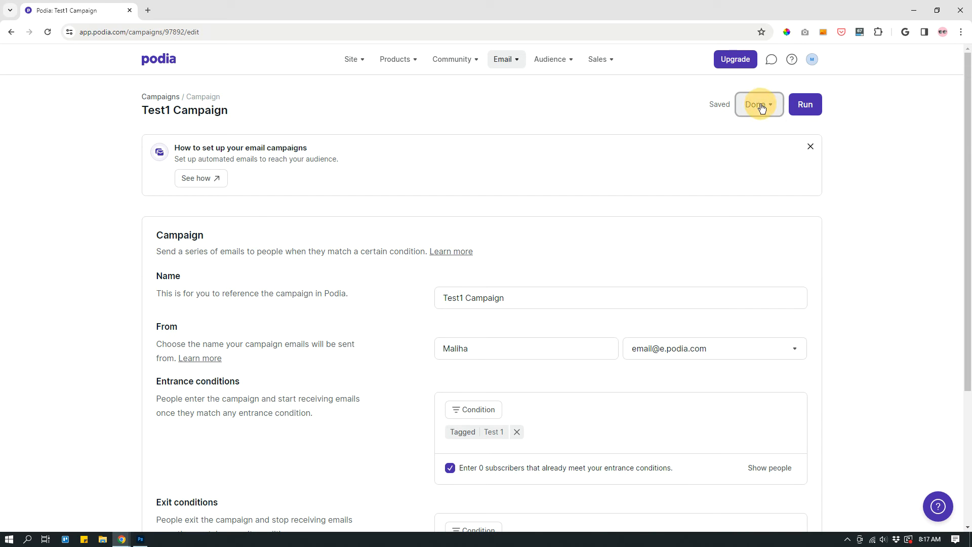
Check the run confirmation for Test1 Campaign, decline to run it and look over the campaign settings again
{"action": "left_click", "coordinate": [802, 106]}
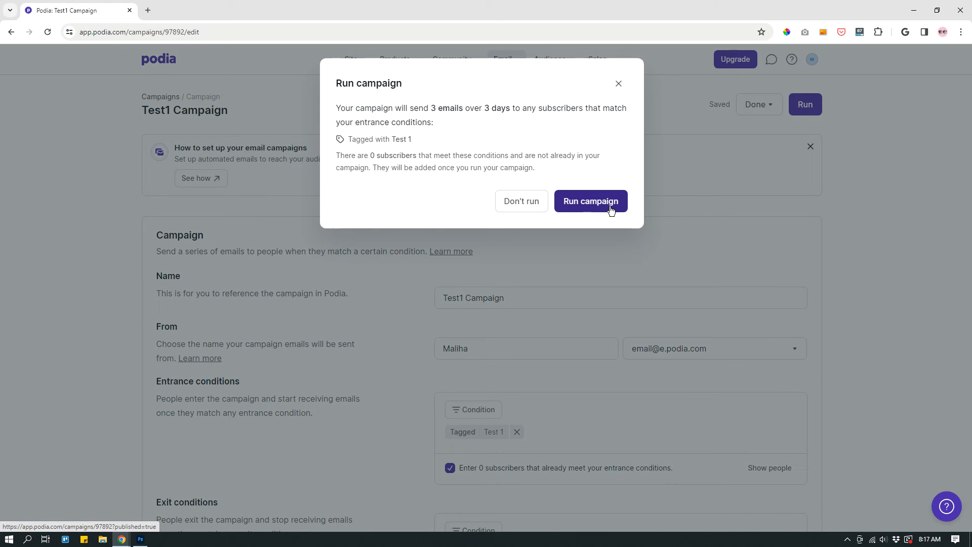
{"action": "left_click", "coordinate": [532, 208]}
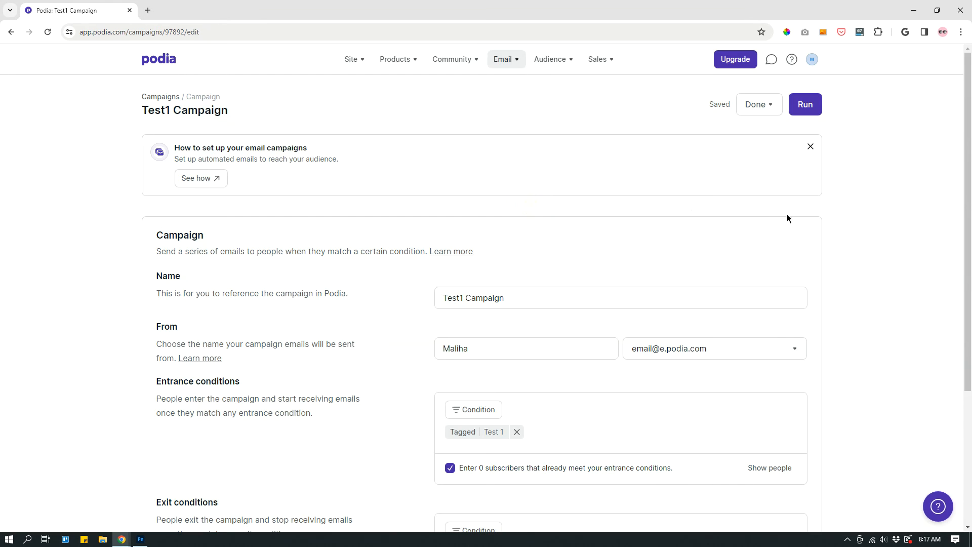
{"action": "scroll", "coordinate": [800, 217], "scroll_direction": "down", "scroll_amount": 4}
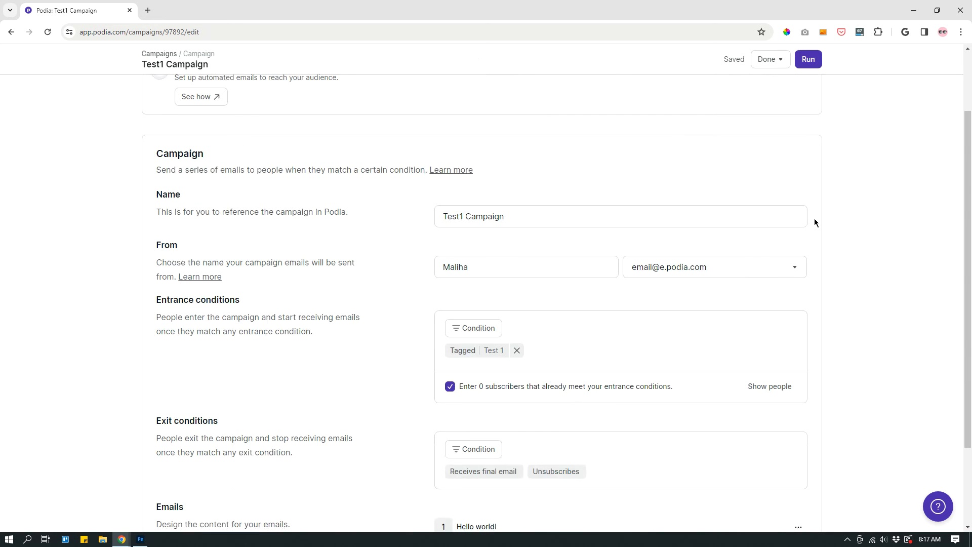
{"action": "scroll", "coordinate": [814, 219], "scroll_direction": "up", "scroll_amount": 4}
{"action": "scroll", "coordinate": [806, 222], "scroll_direction": "down", "scroll_amount": 4}
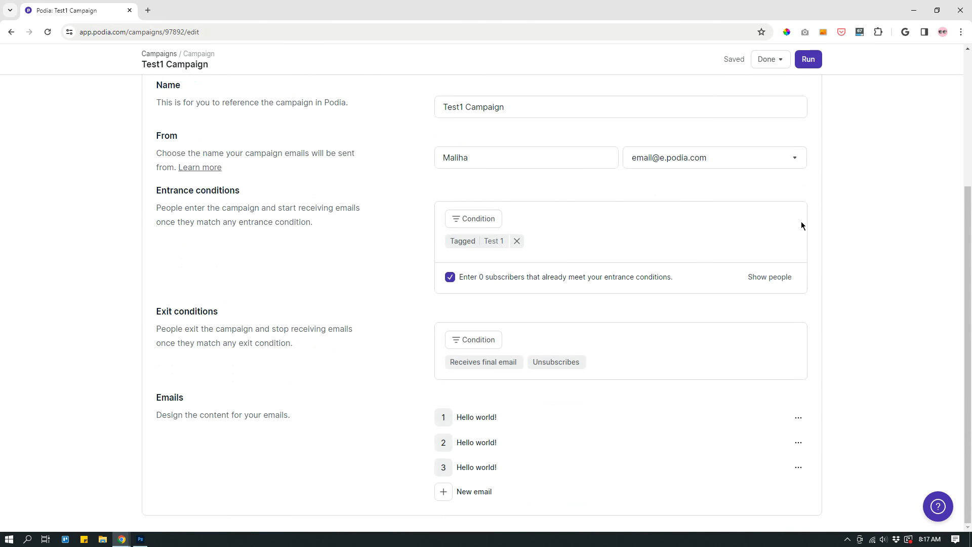
{"action": "scroll", "coordinate": [801, 223], "scroll_direction": "up", "scroll_amount": 4}
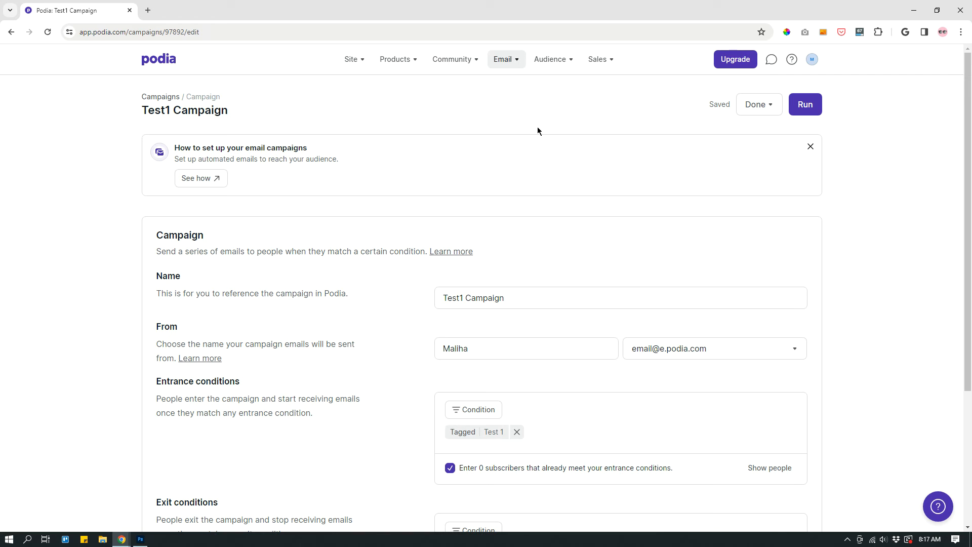
Create a new email broadcast and name it "Broadcast 1"
{"action": "left_click", "coordinate": [517, 64]}
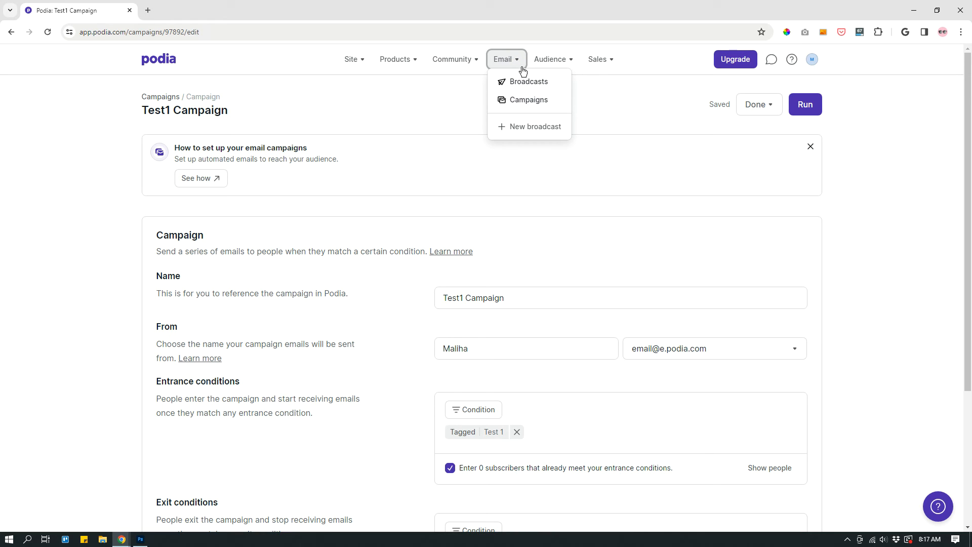
{"action": "left_click", "coordinate": [516, 64]}
{"action": "left_click", "coordinate": [516, 65]}
{"action": "left_click", "coordinate": [524, 81]}
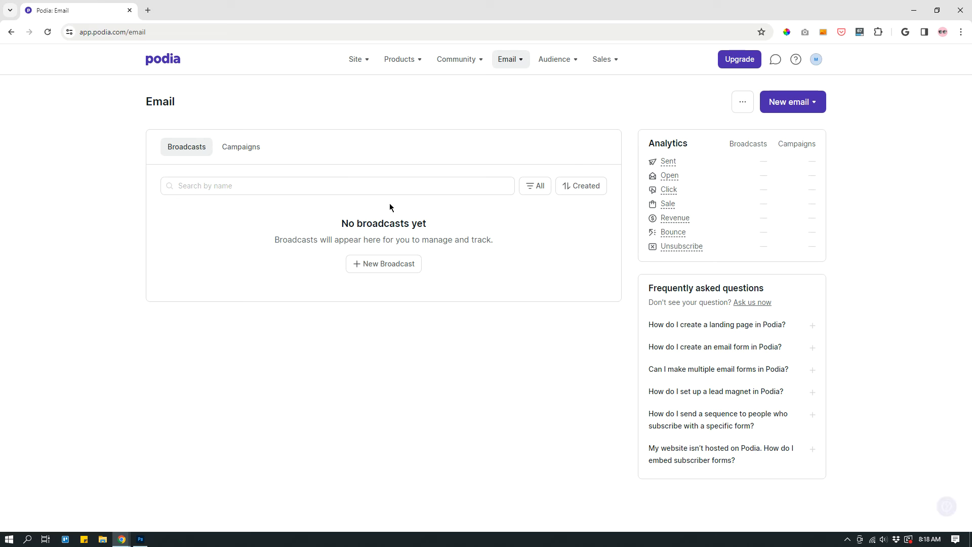
{"action": "left_click", "coordinate": [387, 267]}
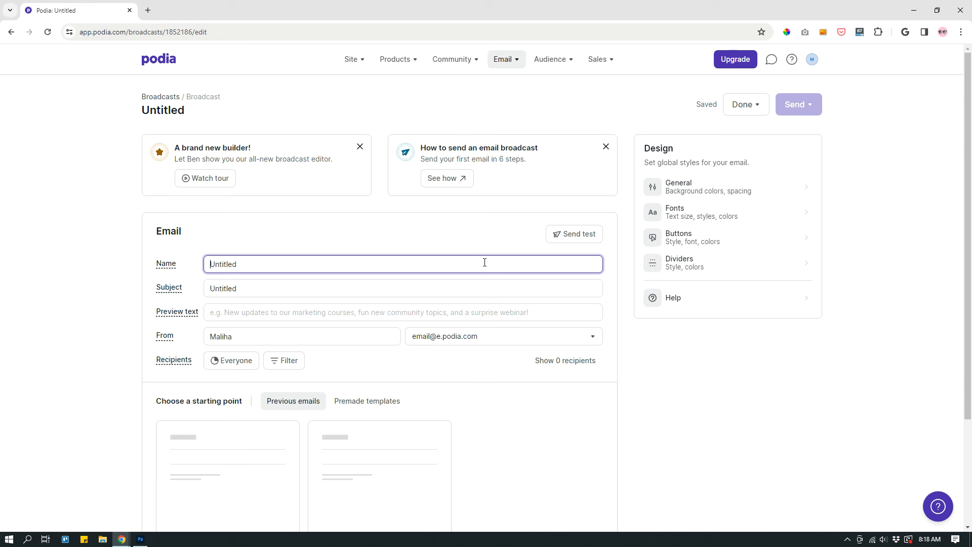
{"action": "left_click_drag", "start_coordinate": [242, 264], "coordinate": [201, 266]}
{"action": "type", "text": "Broadcast 1"}
{"action": "left_click", "coordinate": [287, 246]}
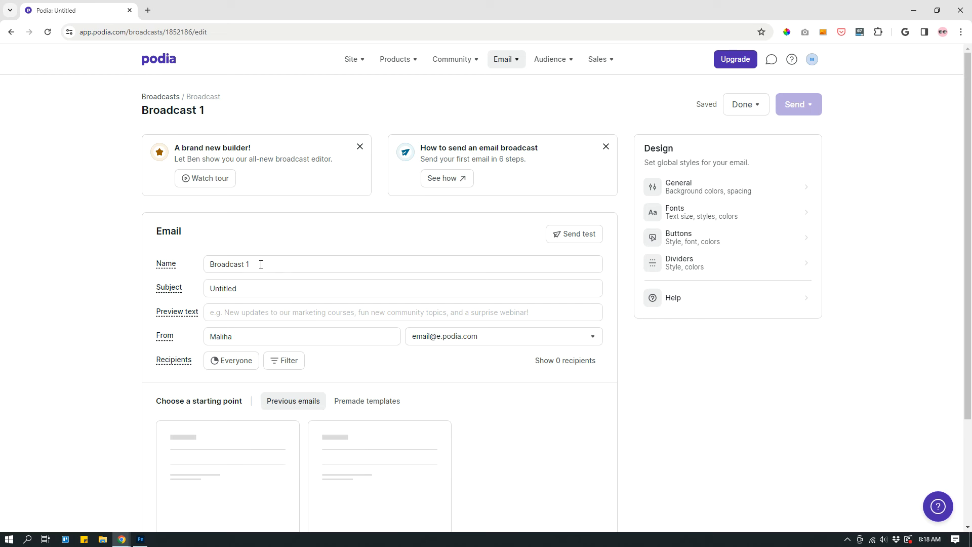
Examine the broadcast's name, subject and preview text fields and the previous emails offered as starting points
{"action": "left_click_drag", "start_coordinate": [261, 264], "coordinate": [192, 262]}
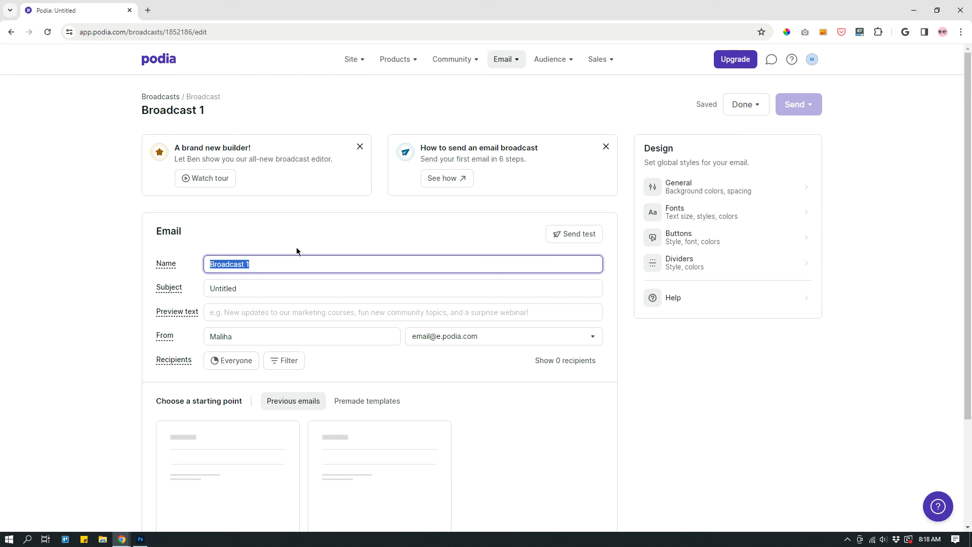
{"action": "left_click_drag", "start_coordinate": [266, 293], "coordinate": [202, 288]}
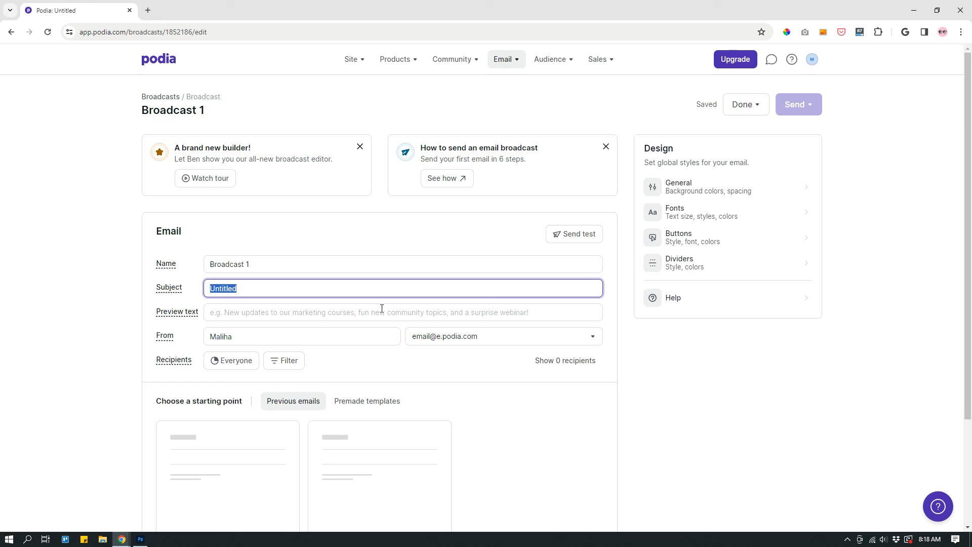
{"action": "scroll", "coordinate": [383, 319], "scroll_direction": "down", "scroll_amount": 2}
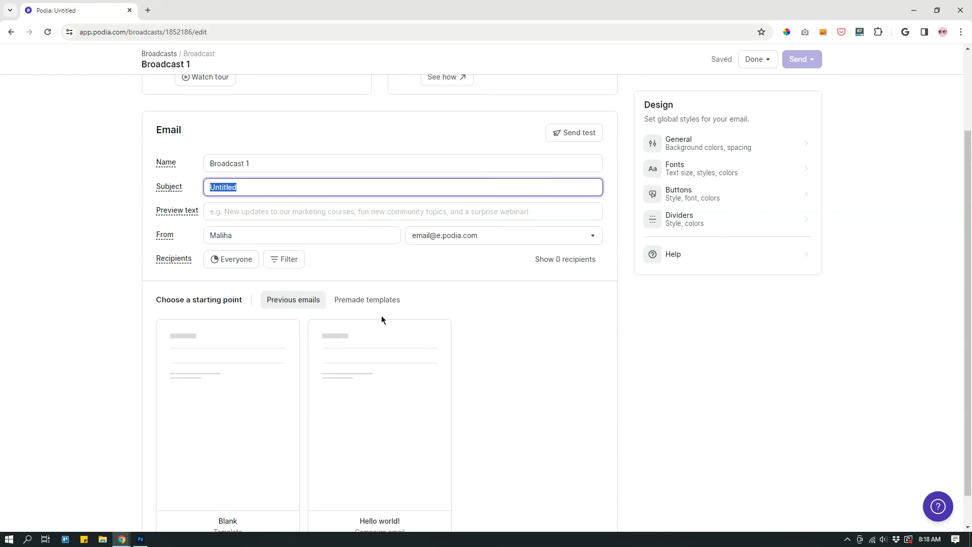
{"action": "left_click", "coordinate": [286, 211]}
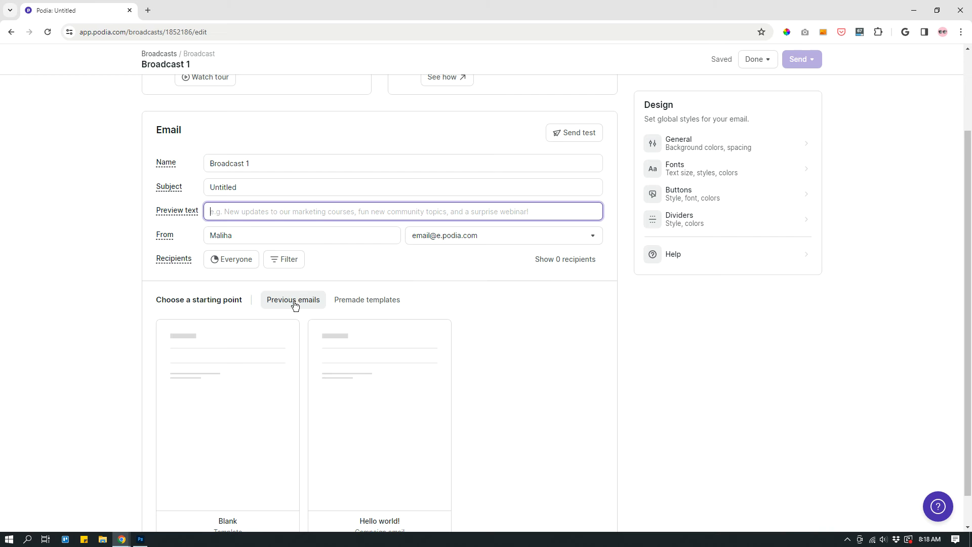
{"action": "scroll", "coordinate": [304, 305], "scroll_direction": "down", "scroll_amount": 1}
{"action": "mouse_move", "coordinate": [235, 294]}
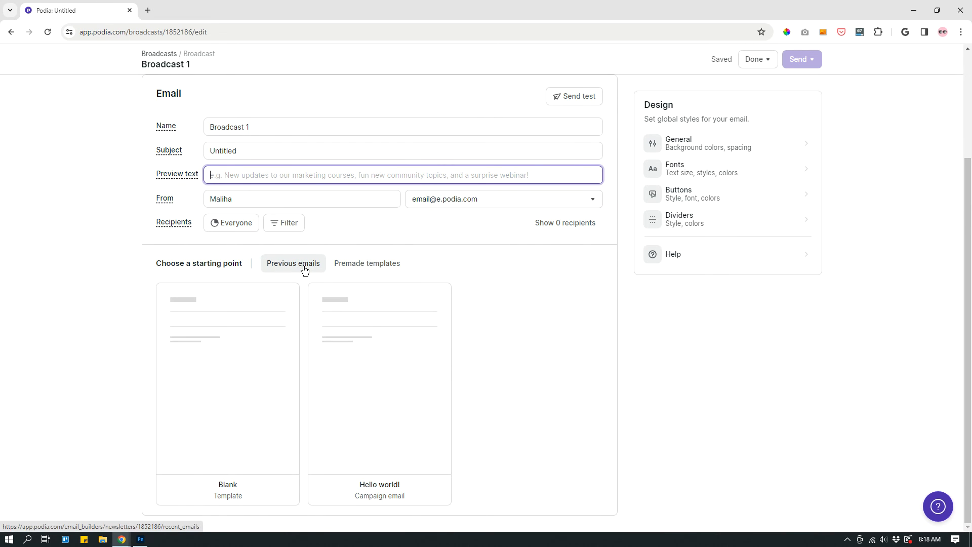
Browse the premade templates for the broadcast and apply the Product waitlist email template
{"action": "left_click", "coordinate": [375, 266]}
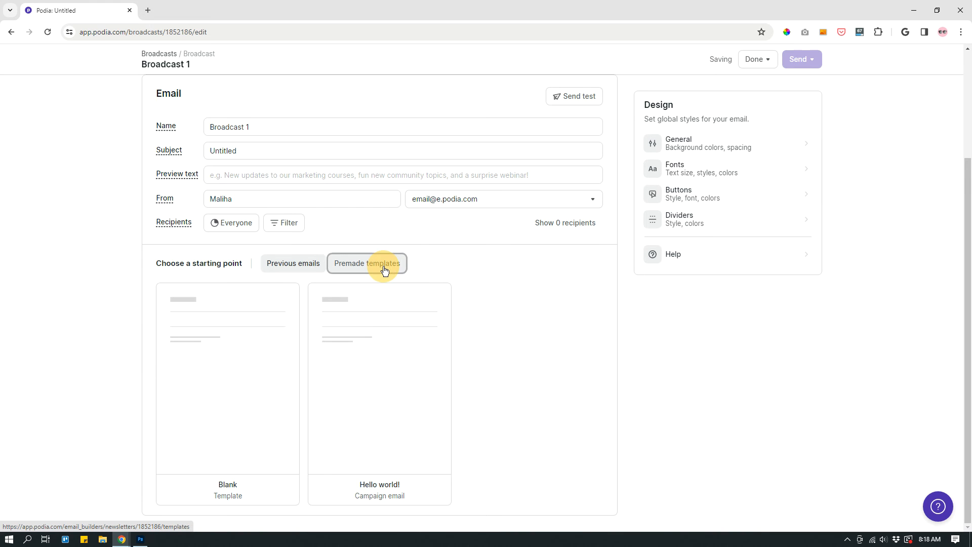
{"action": "scroll", "coordinate": [534, 264], "scroll_direction": "down", "scroll_amount": 2}
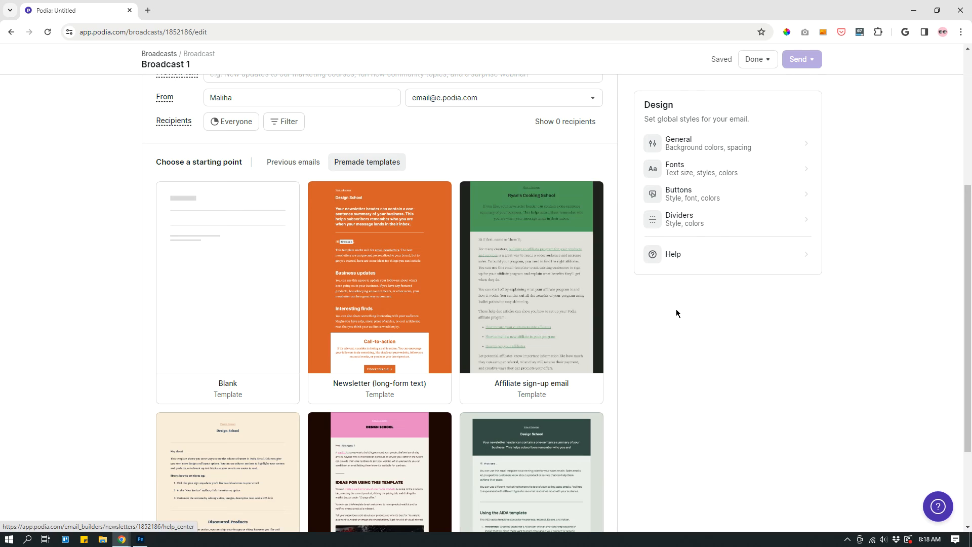
{"action": "scroll", "coordinate": [541, 334], "scroll_direction": "down", "scroll_amount": 3}
{"action": "scroll", "coordinate": [542, 334], "scroll_direction": "down", "scroll_amount": 14}
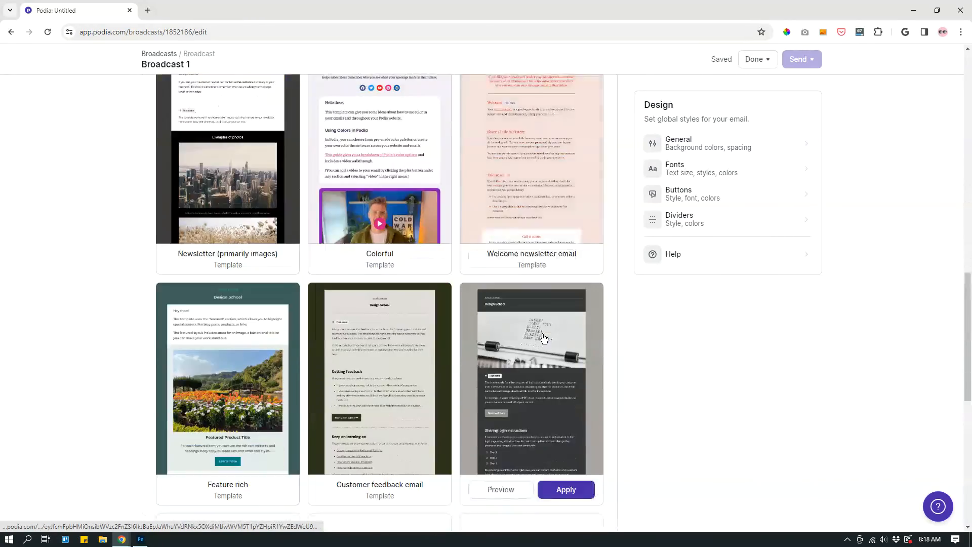
{"action": "scroll", "coordinate": [527, 368], "scroll_direction": "up", "scroll_amount": 11}
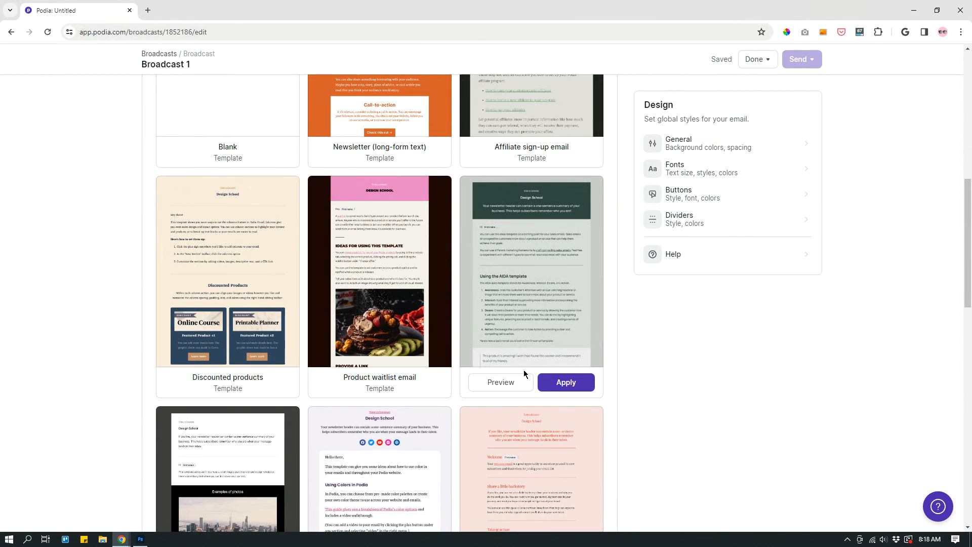
{"action": "scroll", "coordinate": [521, 373], "scroll_direction": "up", "scroll_amount": 2}
{"action": "scroll", "coordinate": [516, 370], "scroll_direction": "down", "scroll_amount": 3}
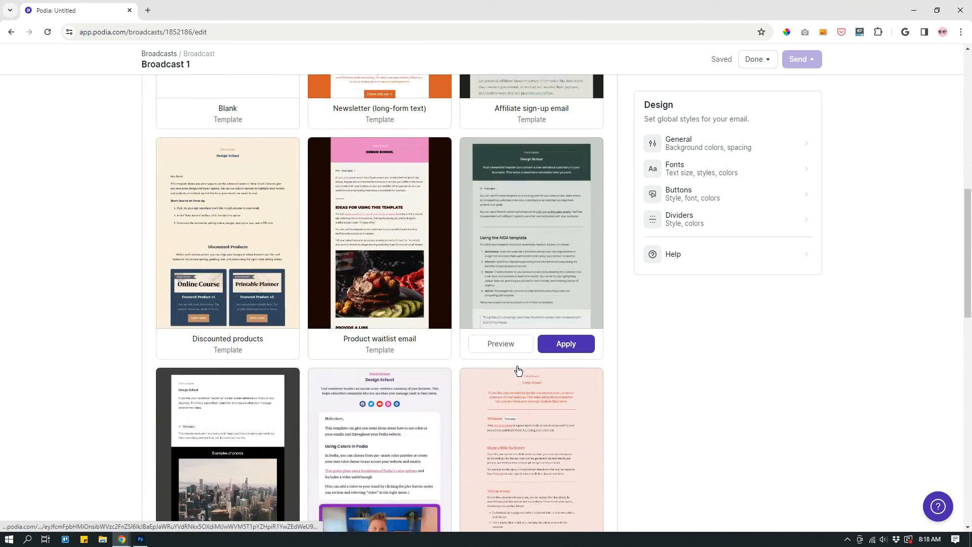
{"action": "left_click", "coordinate": [421, 335]}
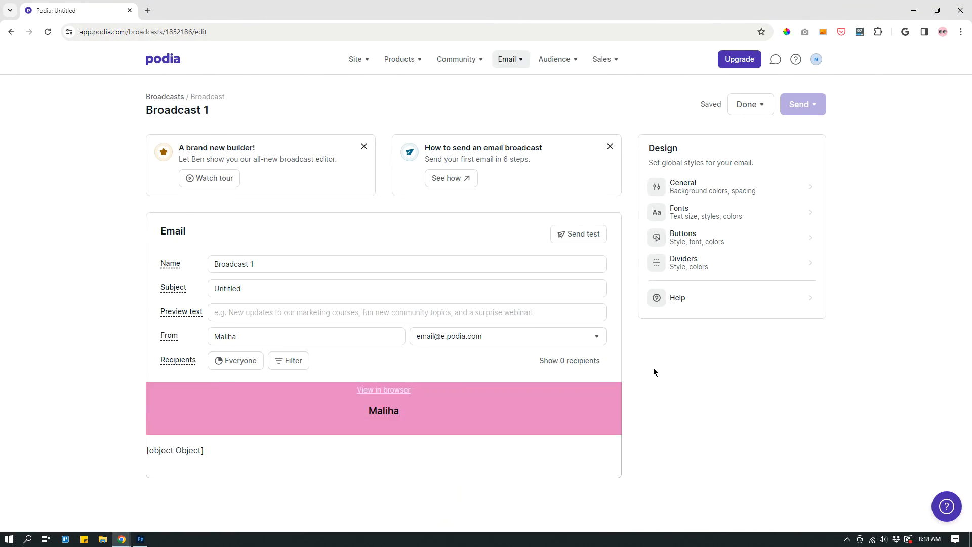
Review the applied template's content from the header to the footer and return to the pancake image
{"action": "scroll", "coordinate": [555, 361], "scroll_direction": "down", "scroll_amount": 15}
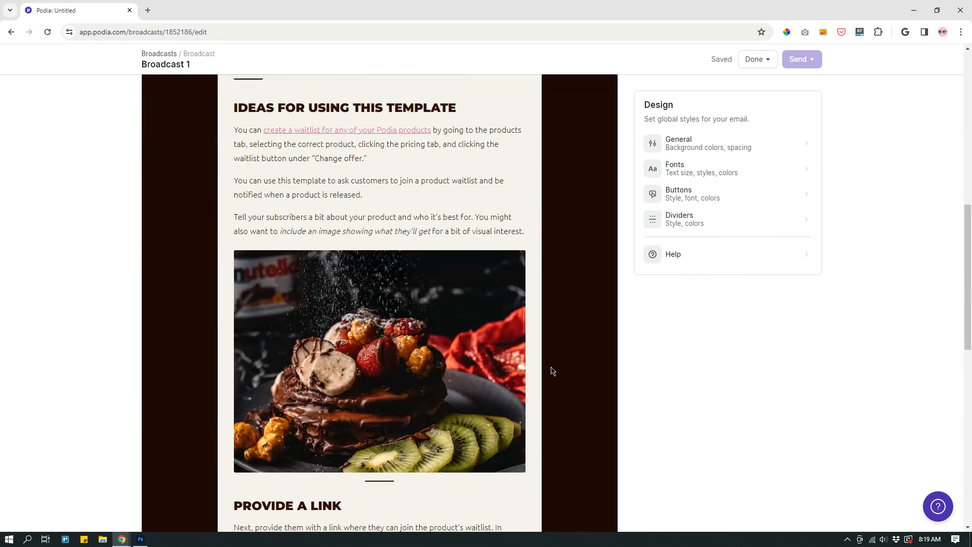
{"action": "scroll", "coordinate": [553, 373], "scroll_direction": "down", "scroll_amount": 5}
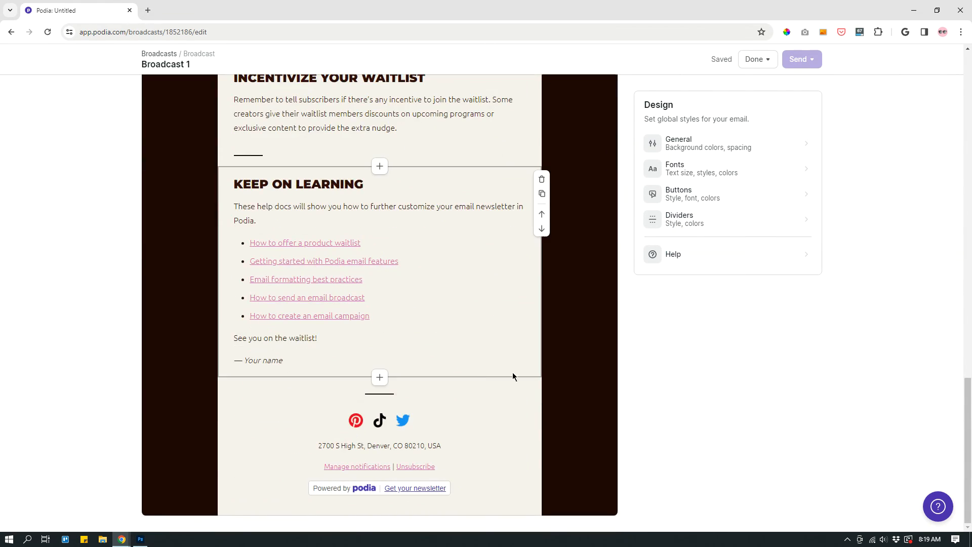
{"action": "scroll", "coordinate": [512, 375], "scroll_direction": "up", "scroll_amount": 10}
{"action": "scroll", "coordinate": [478, 366], "scroll_direction": "up", "scroll_amount": 2}
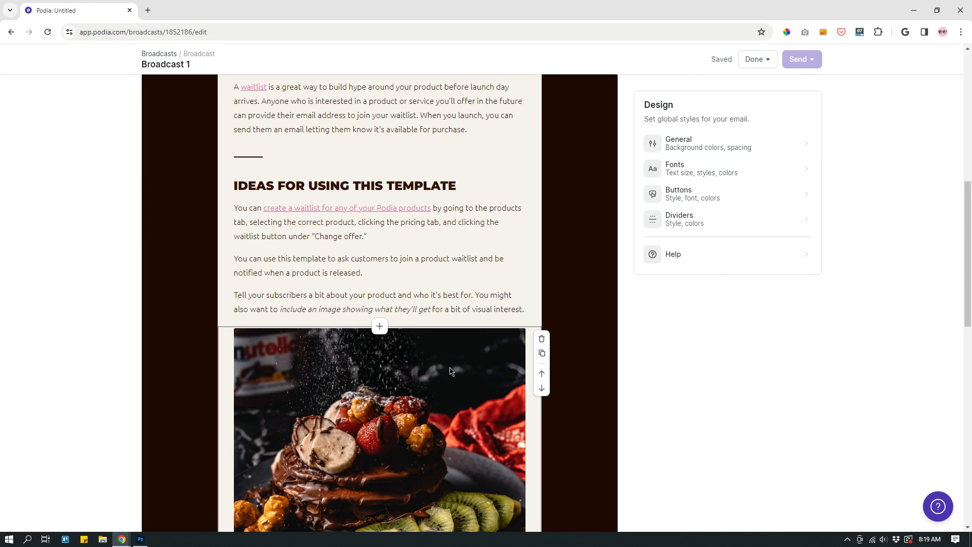
{"action": "scroll", "coordinate": [395, 375], "scroll_direction": "down", "scroll_amount": 3}
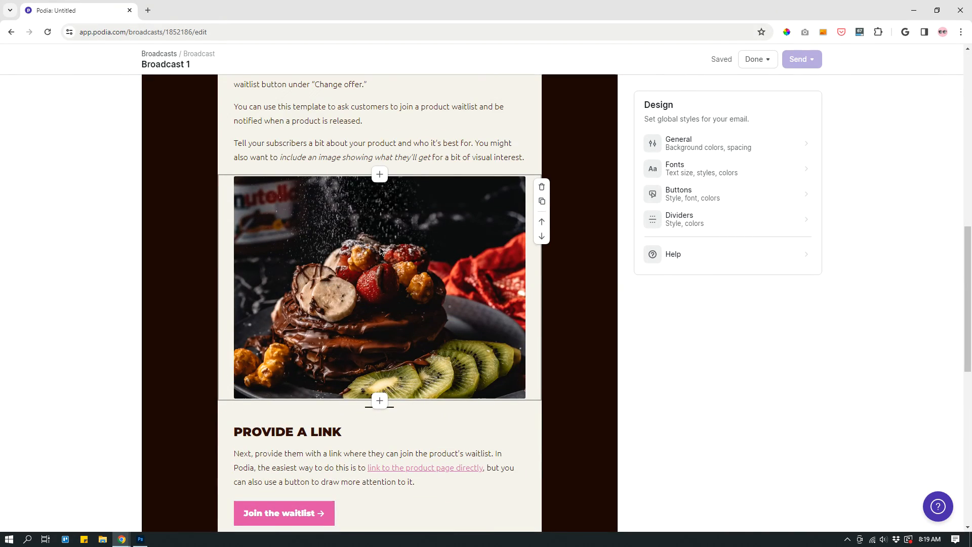
Remove the picture from the pancake image section and check the file upload for a replacement without choosing one
{"action": "left_click", "coordinate": [410, 258]}
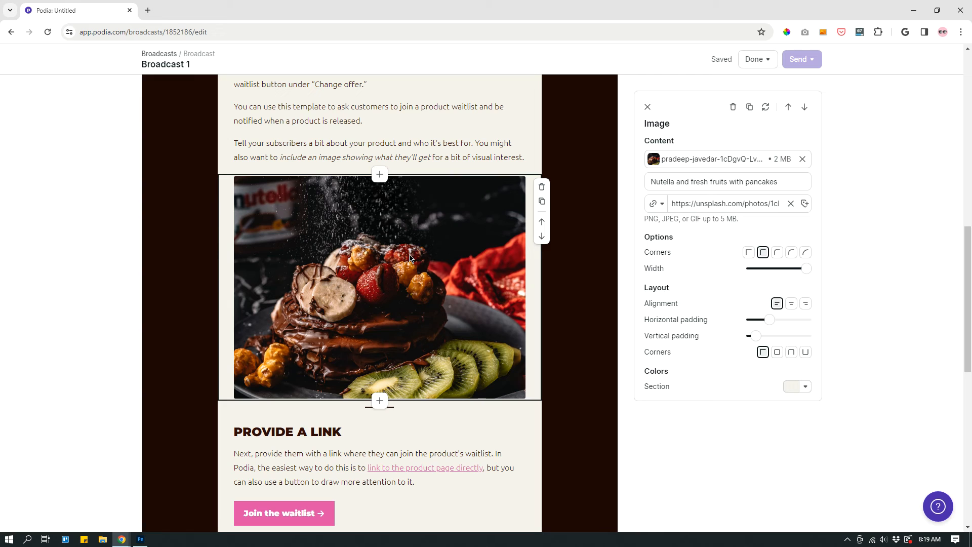
{"action": "left_click", "coordinate": [804, 160]}
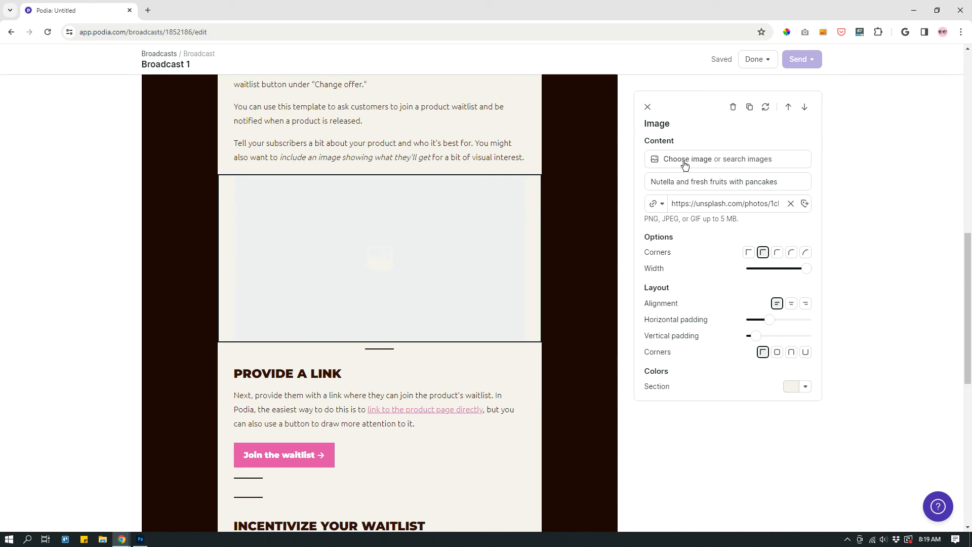
{"action": "left_click", "coordinate": [696, 162]}
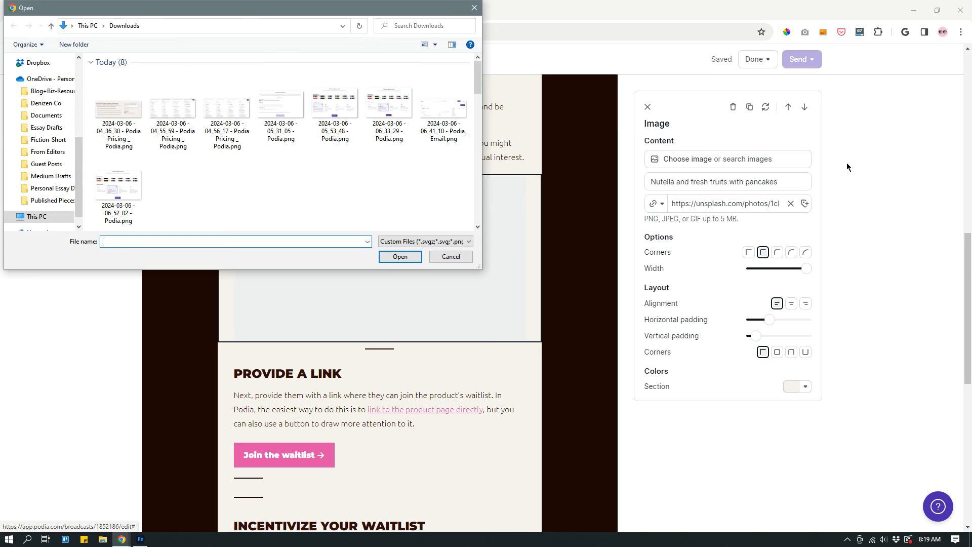
{"action": "left_click", "coordinate": [474, 7]}
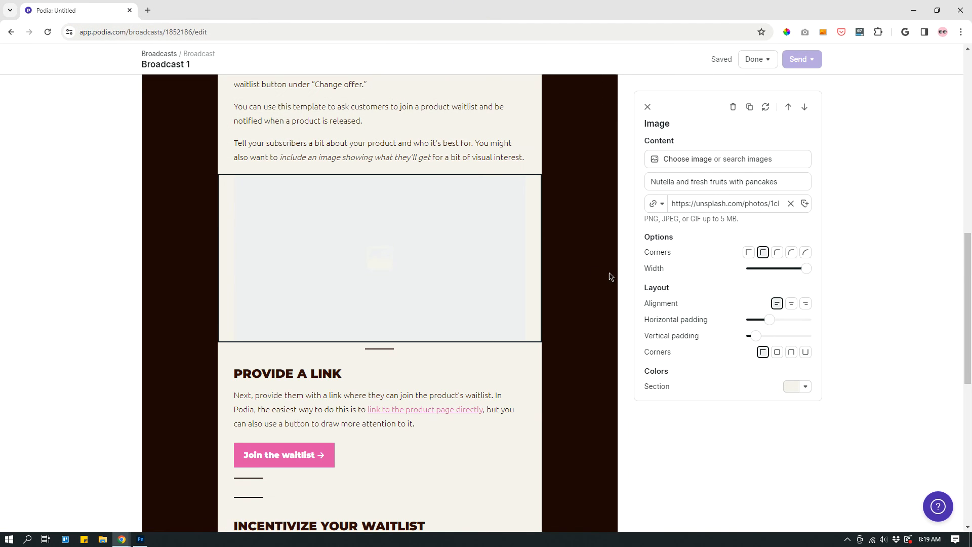
Try to send Broadcast 1
{"action": "scroll", "coordinate": [735, 293], "scroll_direction": "up", "scroll_amount": 12}
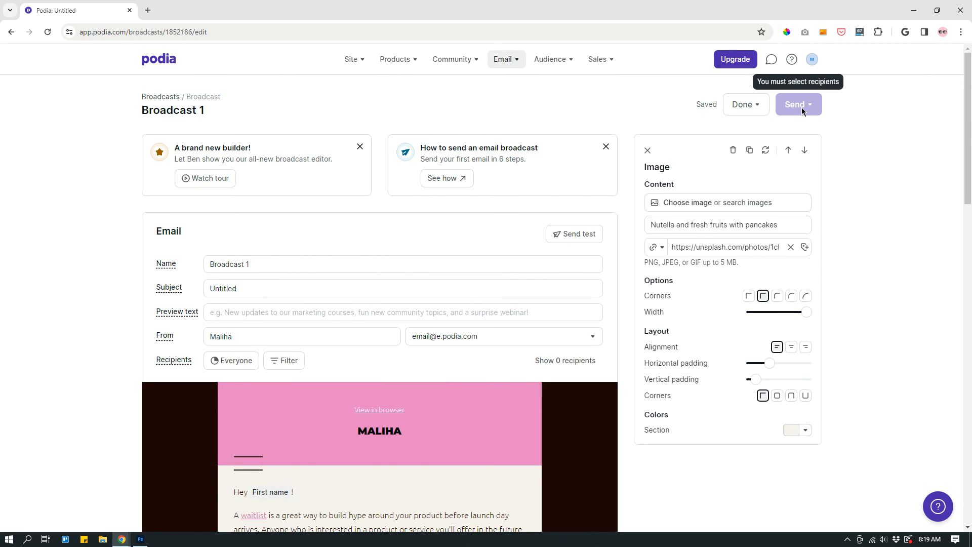
{"action": "left_click", "coordinate": [804, 108]}
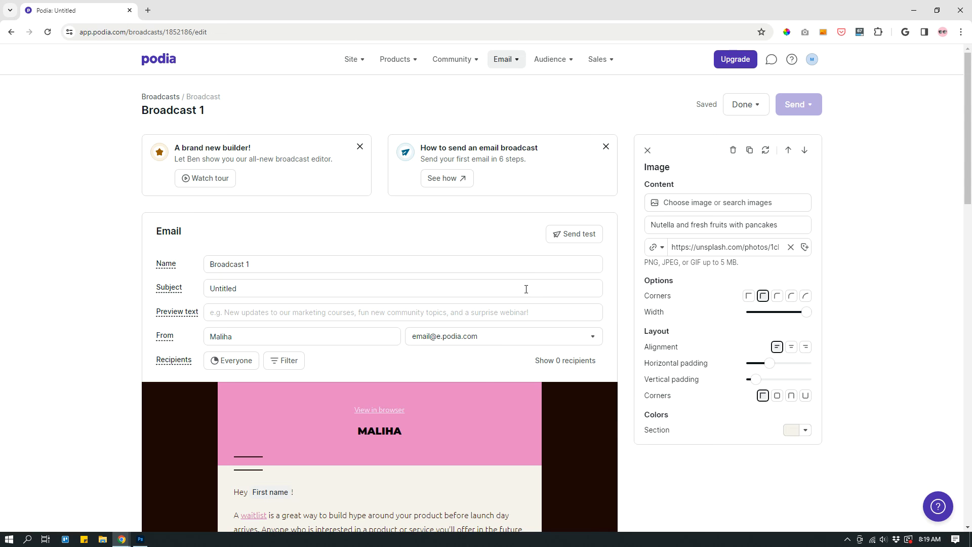
{"action": "scroll", "coordinate": [526, 289], "scroll_direction": "down", "scroll_amount": 15}
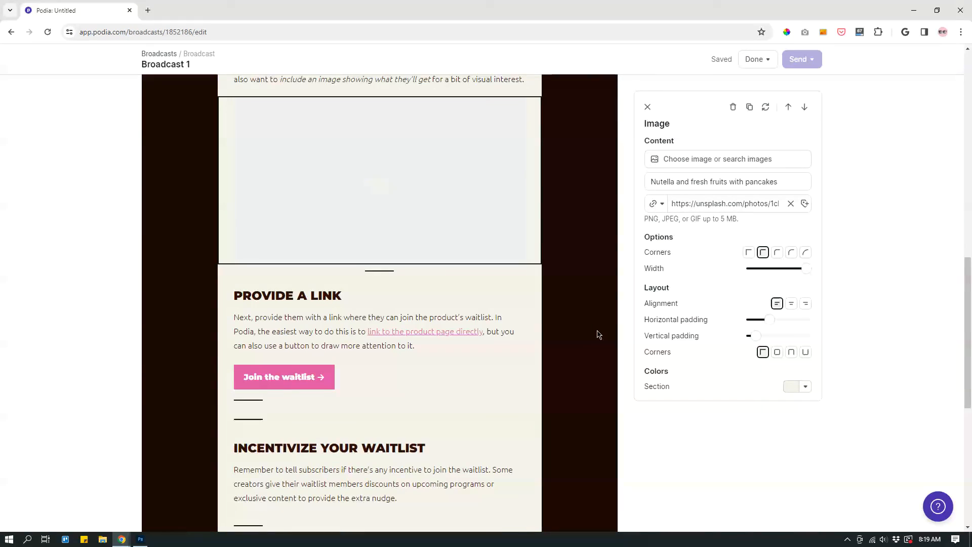
{"action": "scroll", "coordinate": [598, 335], "scroll_direction": "down", "scroll_amount": 7}
{"action": "scroll", "coordinate": [598, 339], "scroll_direction": "up", "scroll_amount": 15}
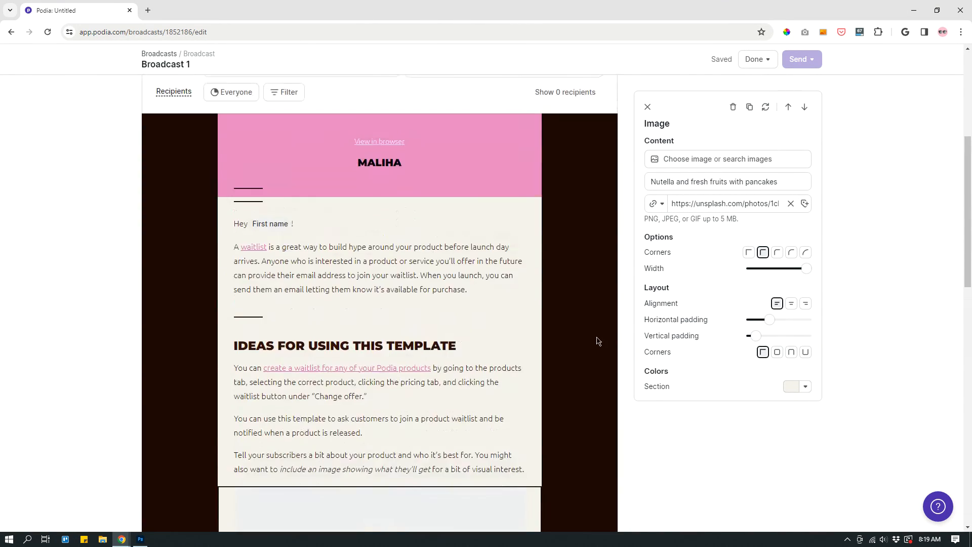
{"action": "scroll", "coordinate": [598, 340], "scroll_direction": "up", "scroll_amount": 5}
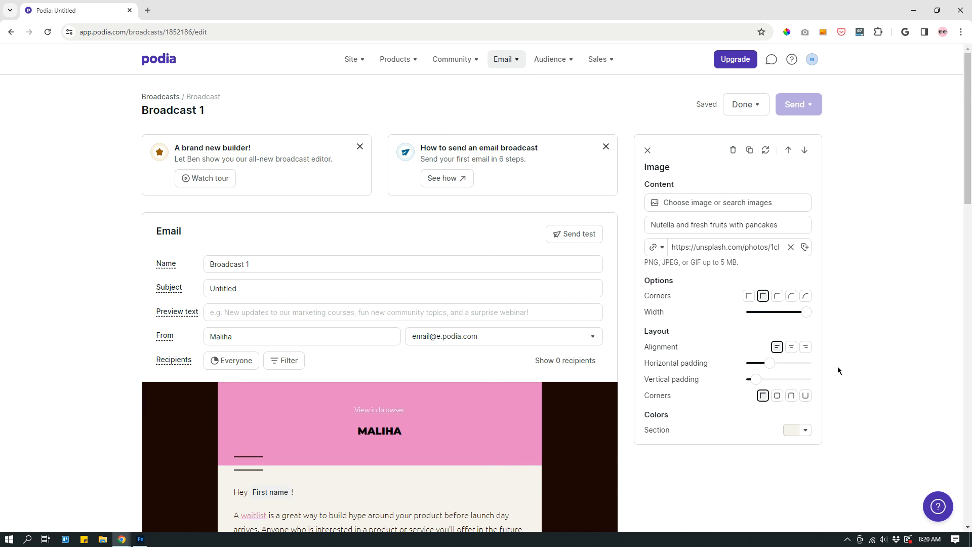
{"action": "scroll", "coordinate": [834, 333], "scroll_direction": "down", "scroll_amount": 1}
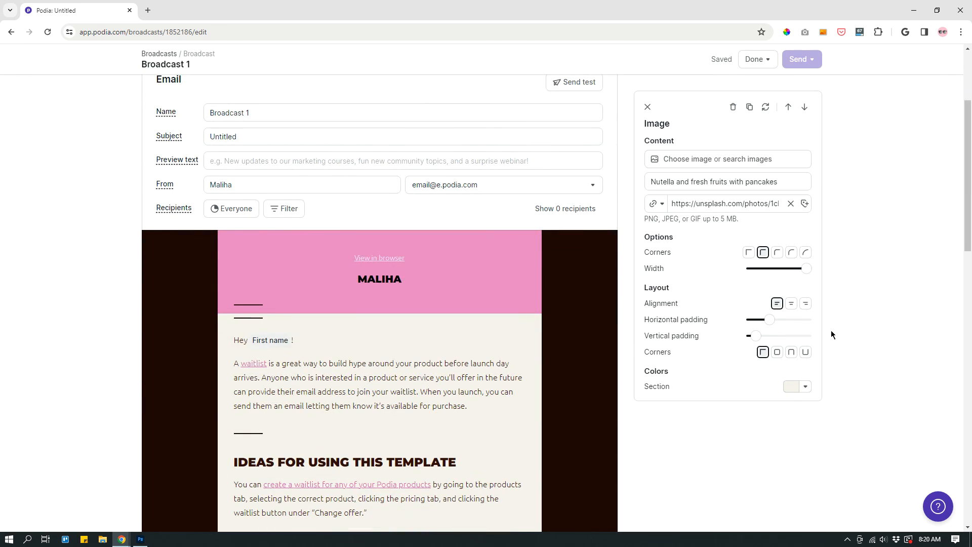
{"action": "scroll", "coordinate": [831, 351], "scroll_direction": "up", "scroll_amount": 3}
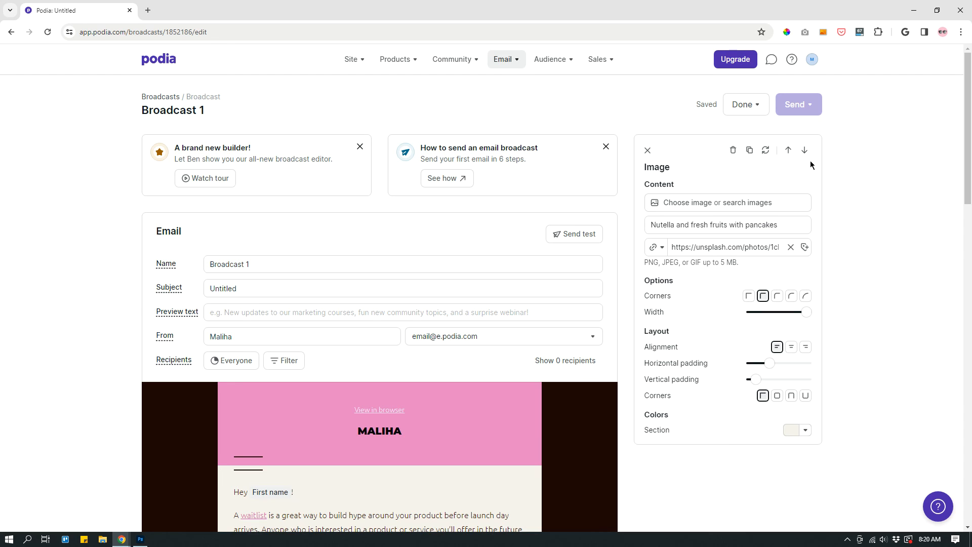
Go to the email broadcasts overview, view and select the embed code of the embedded email form, and close it
{"action": "left_click", "coordinate": [511, 64]}
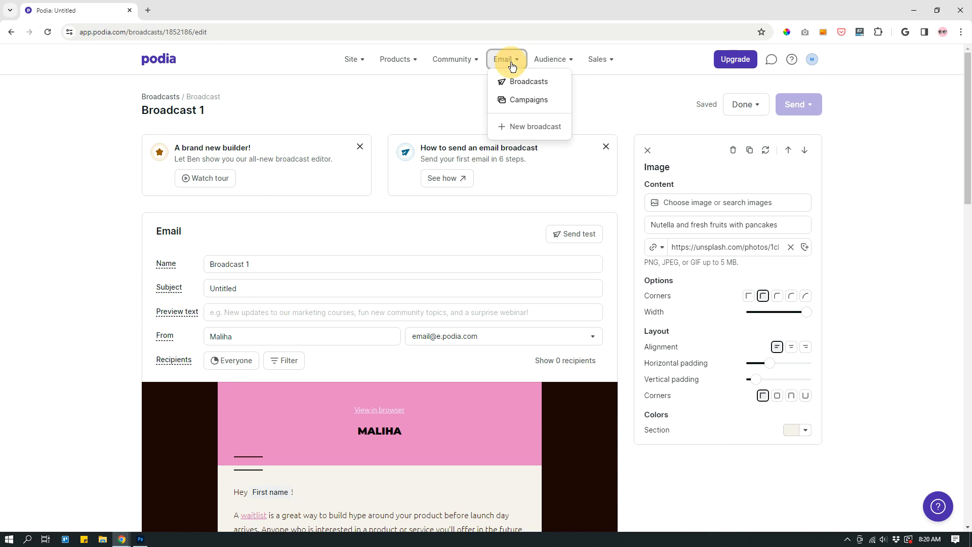
{"action": "left_click", "coordinate": [521, 88]}
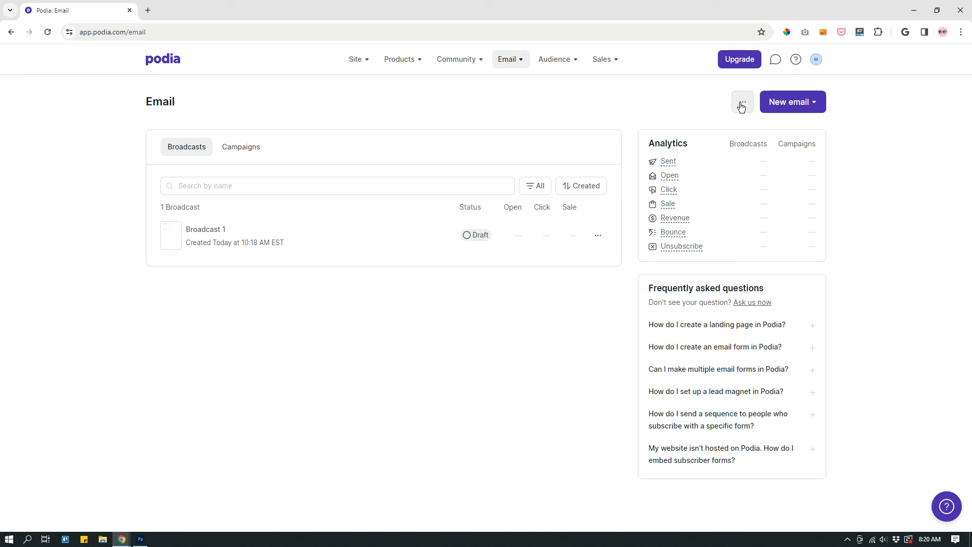
{"action": "left_click", "coordinate": [514, 67]}
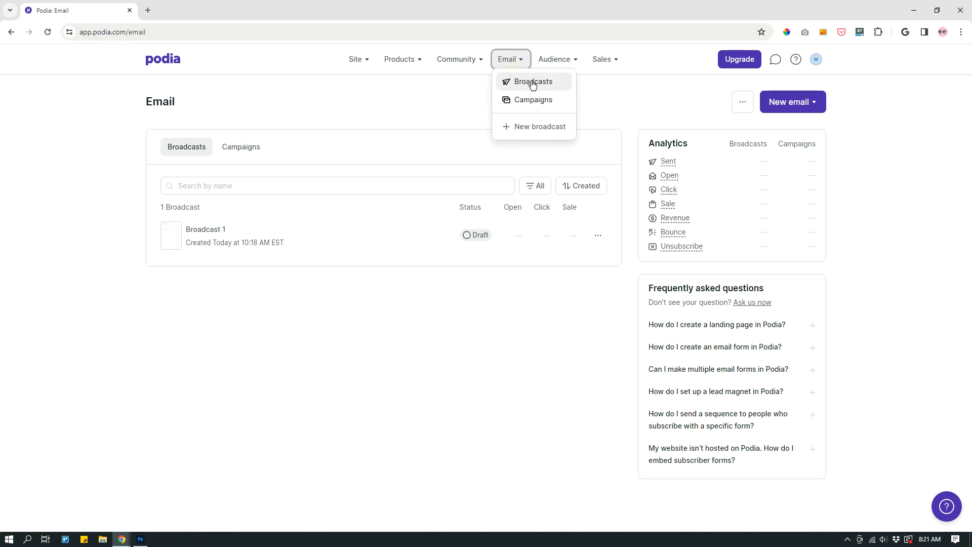
{"action": "left_click", "coordinate": [743, 104]}
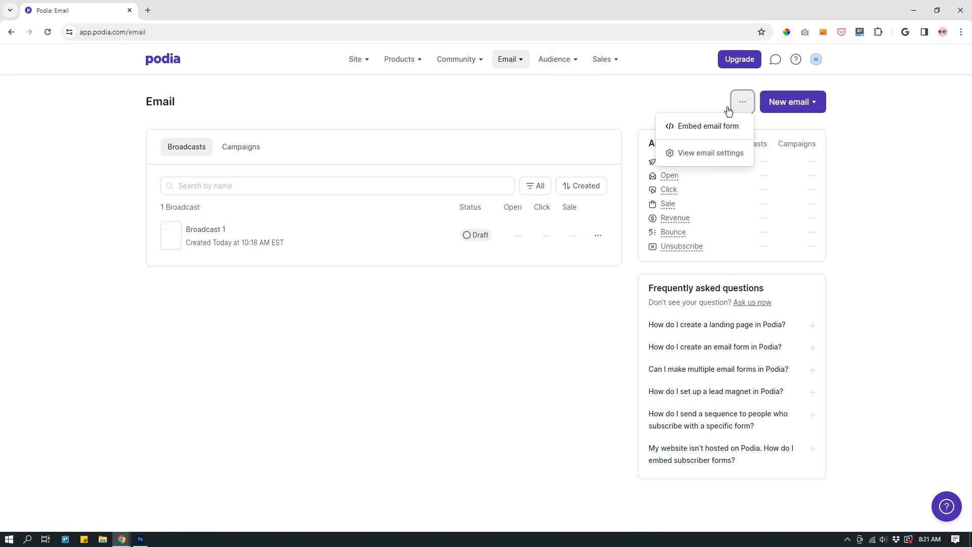
{"action": "left_click", "coordinate": [700, 129]}
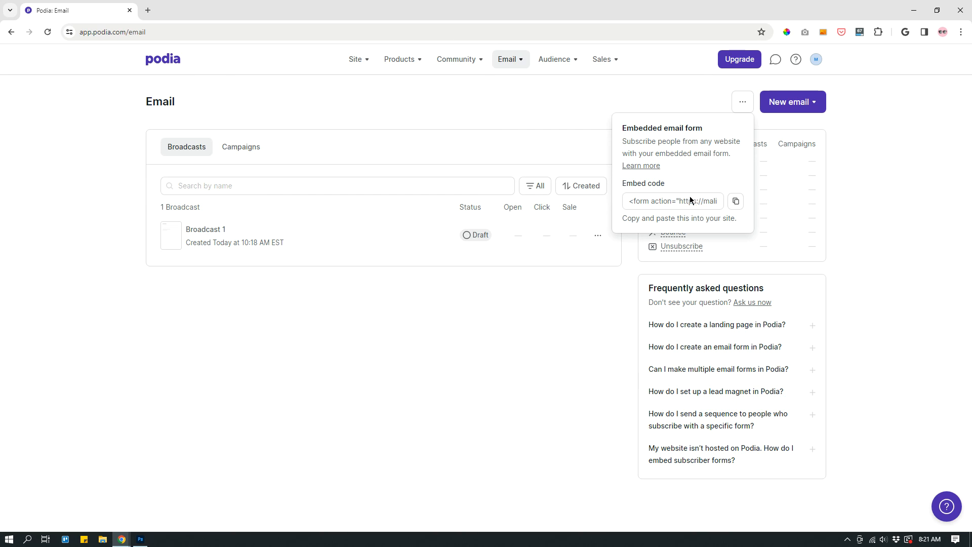
{"action": "left_click", "coordinate": [681, 205]}
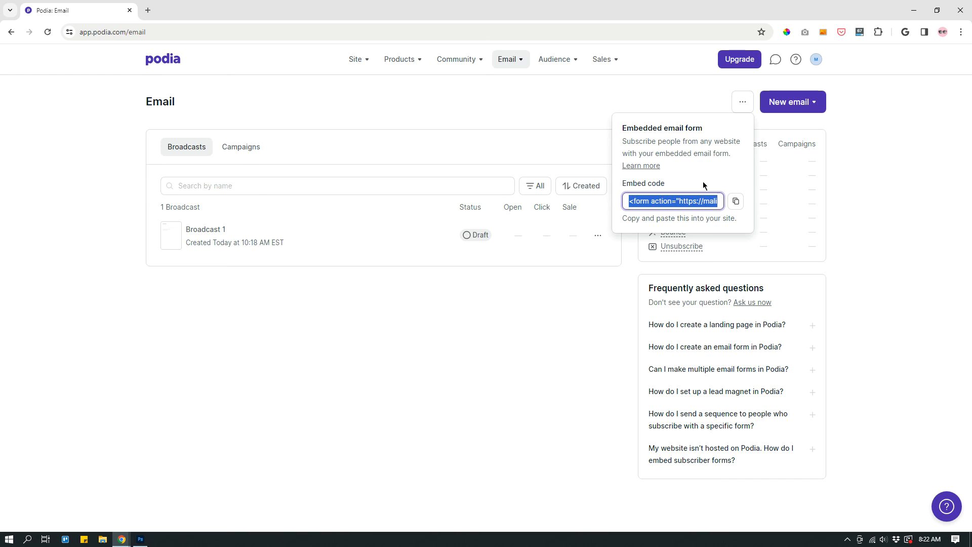
{"action": "left_click", "coordinate": [564, 102]}
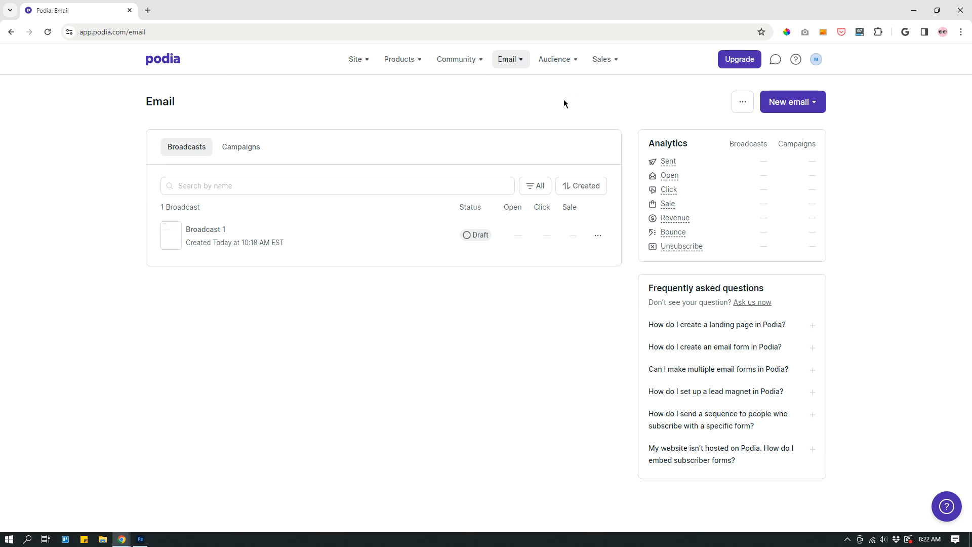